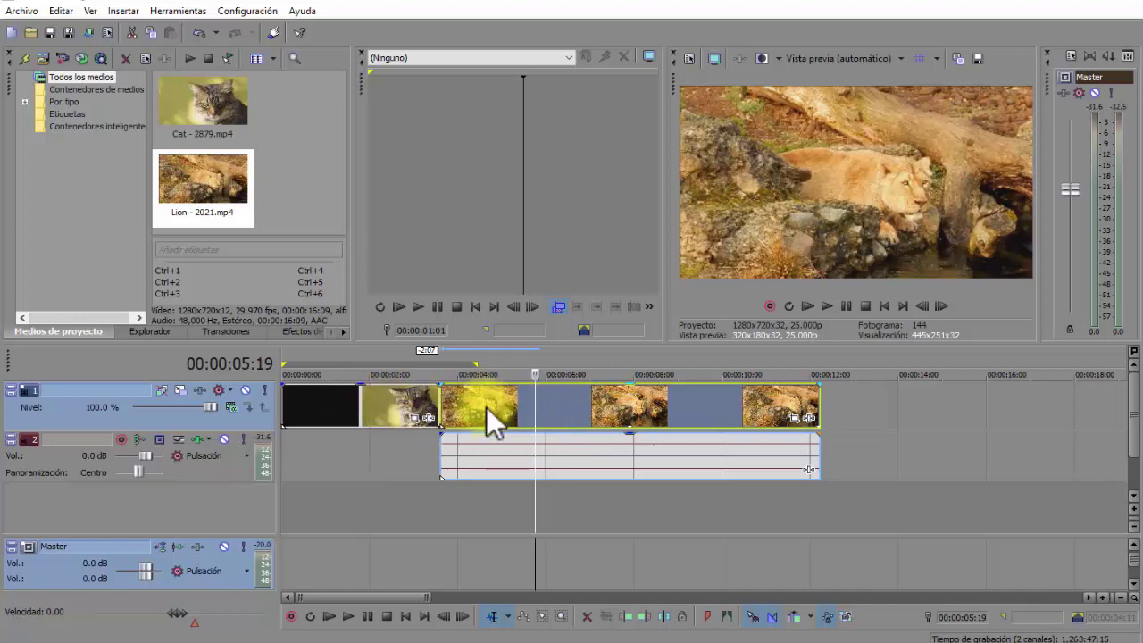
# Play back the hard cut between the cat and lion clips, starting within the cat clip
pyautogui.click(404, 440)
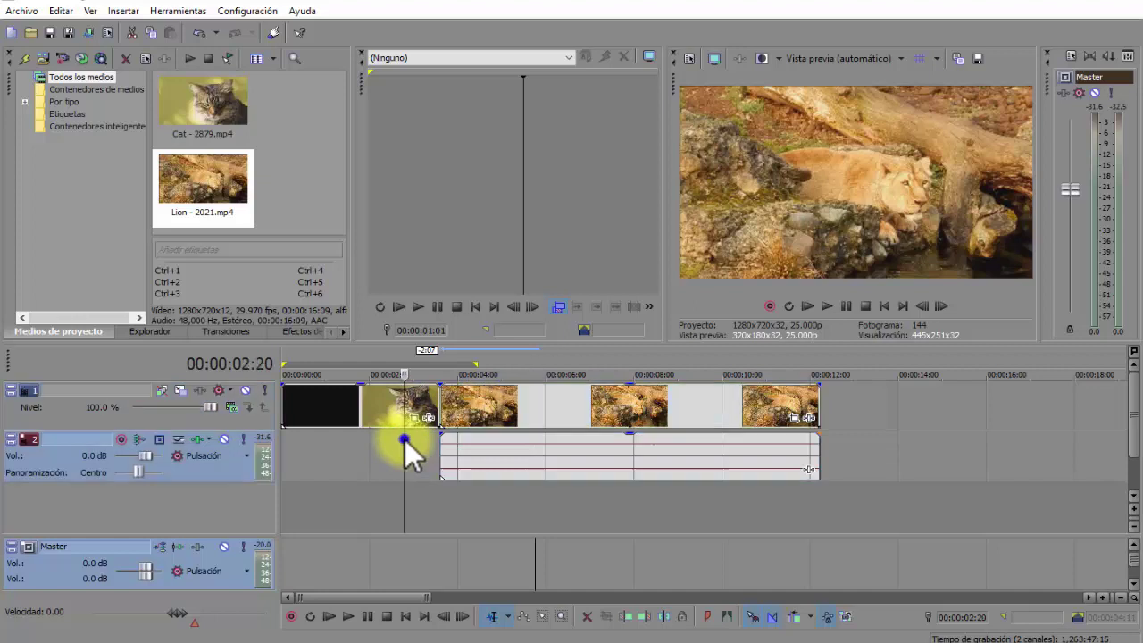
pyautogui.click(846, 303)
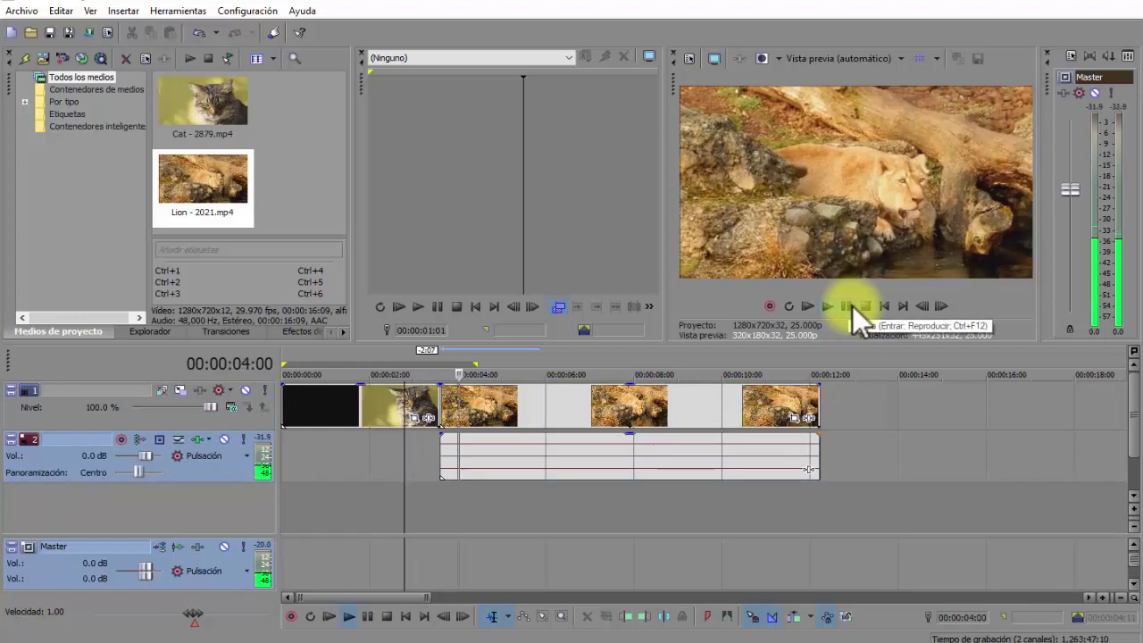
pyautogui.click(861, 307)
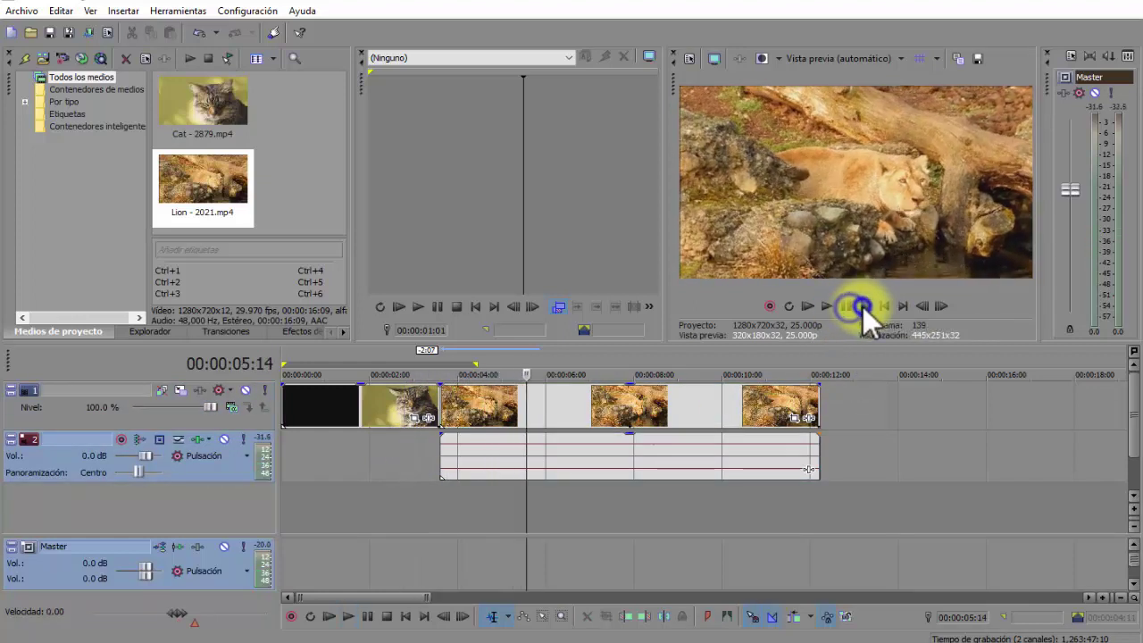
# Move the lion clip earlier so it overlaps the end of the cat clip with a 1:09 crossfade
pyautogui.click(416, 413)
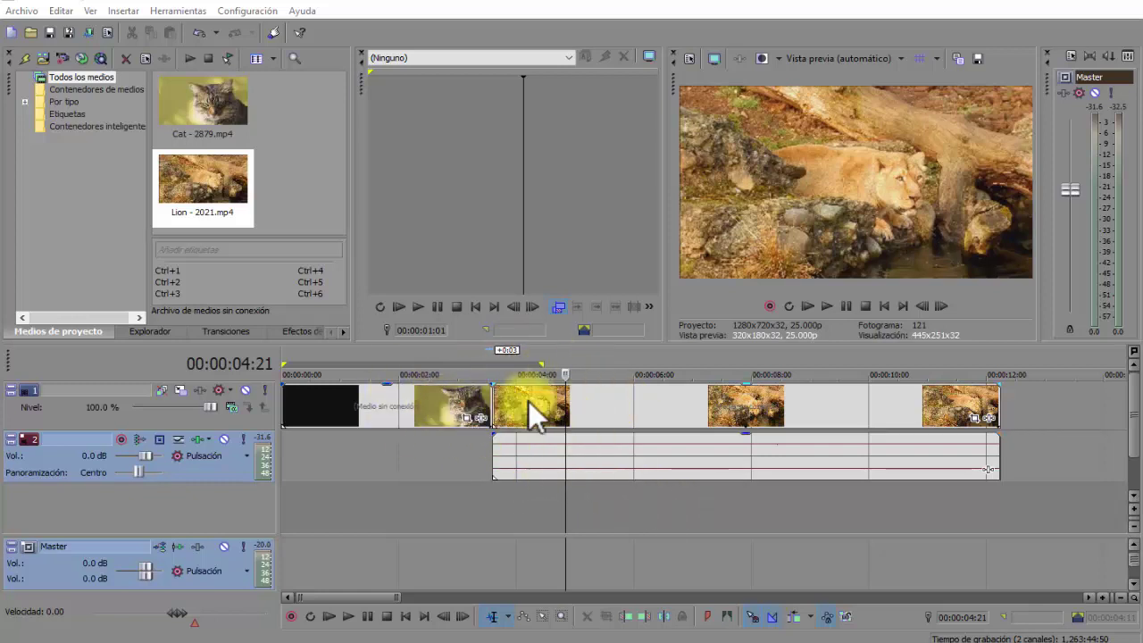
pyautogui.click(595, 401)
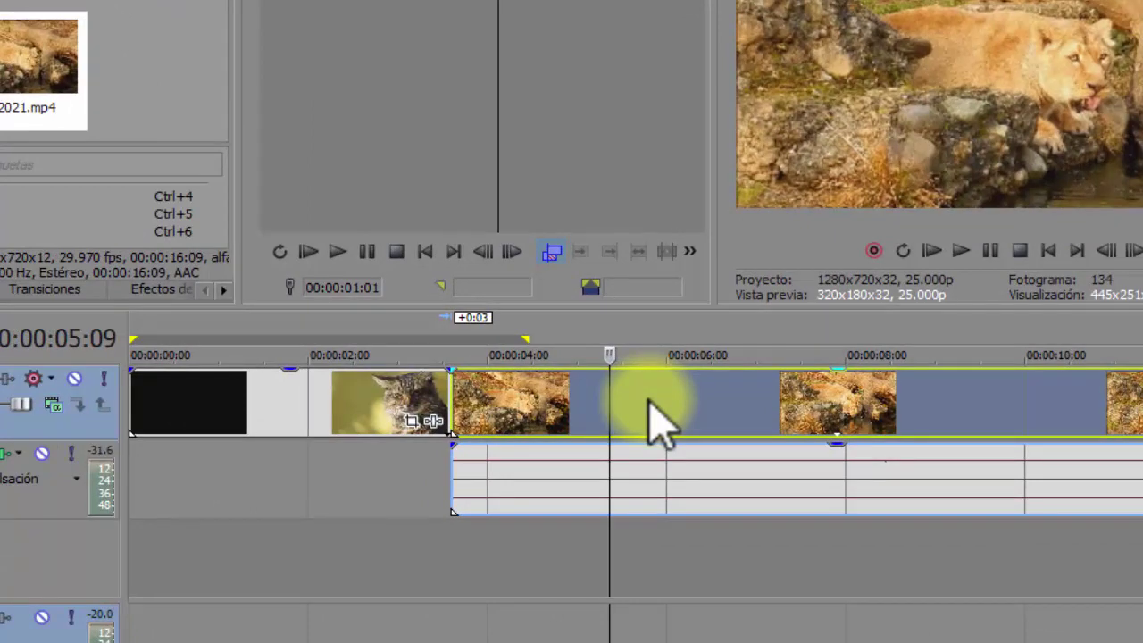
pyautogui.moveTo(647, 402); pyautogui.dragTo(489, 406)
pyautogui.click(373, 397)
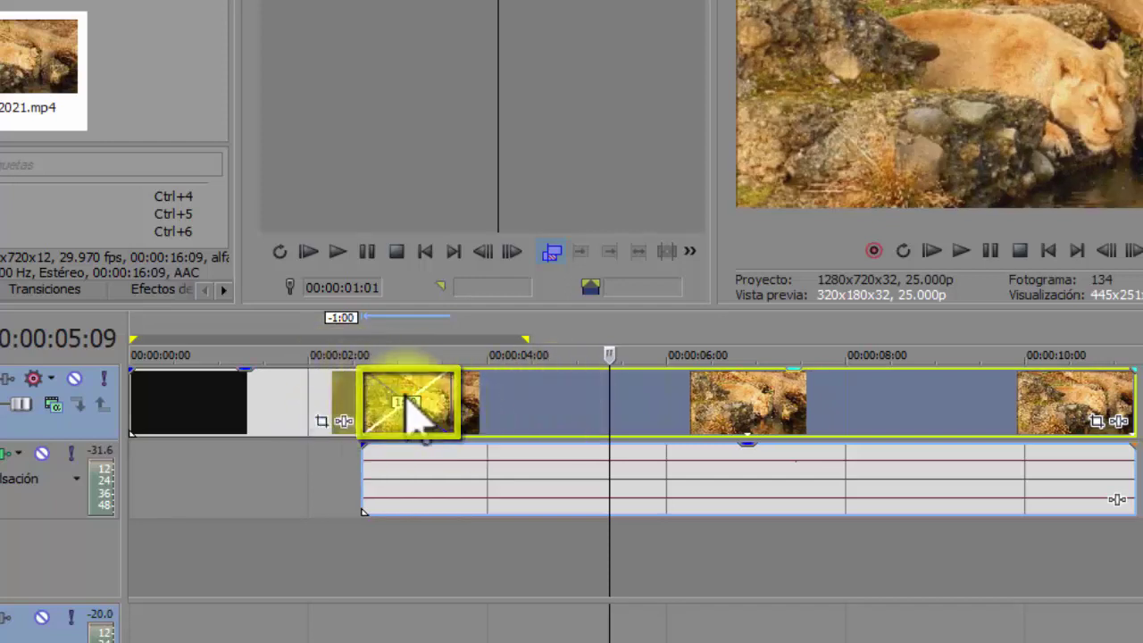
pyautogui.moveTo(581, 411); pyautogui.dragTo(535, 435)
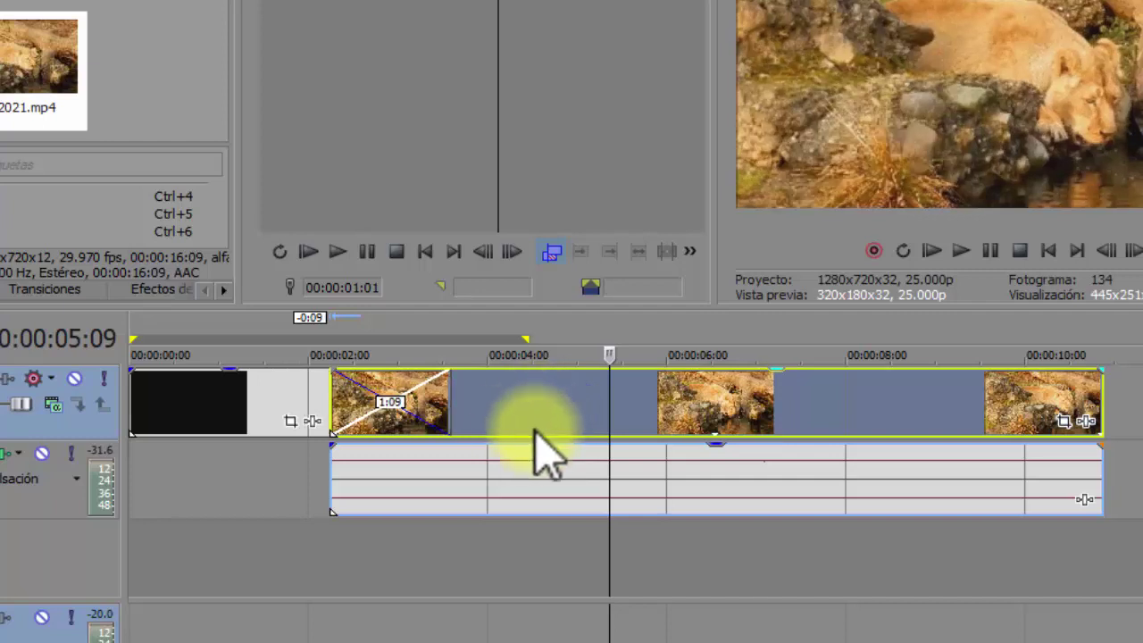
# Preview the crossfade from the cat clip to the lion clip, starting just before the overlap
pyautogui.click(308, 457)
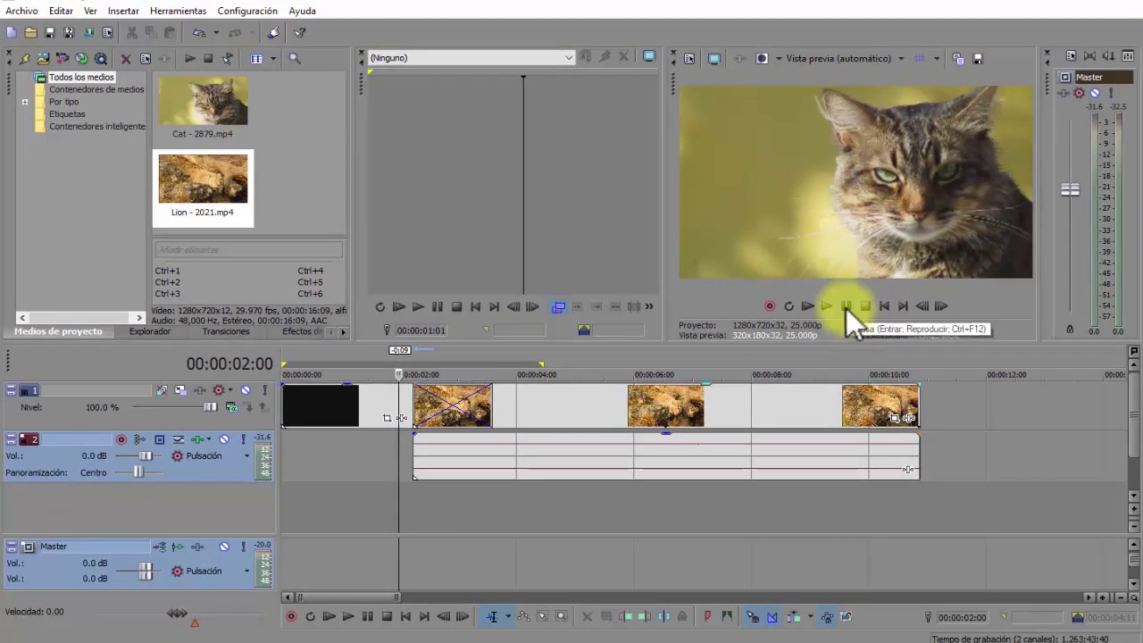
pyautogui.click(846, 307)
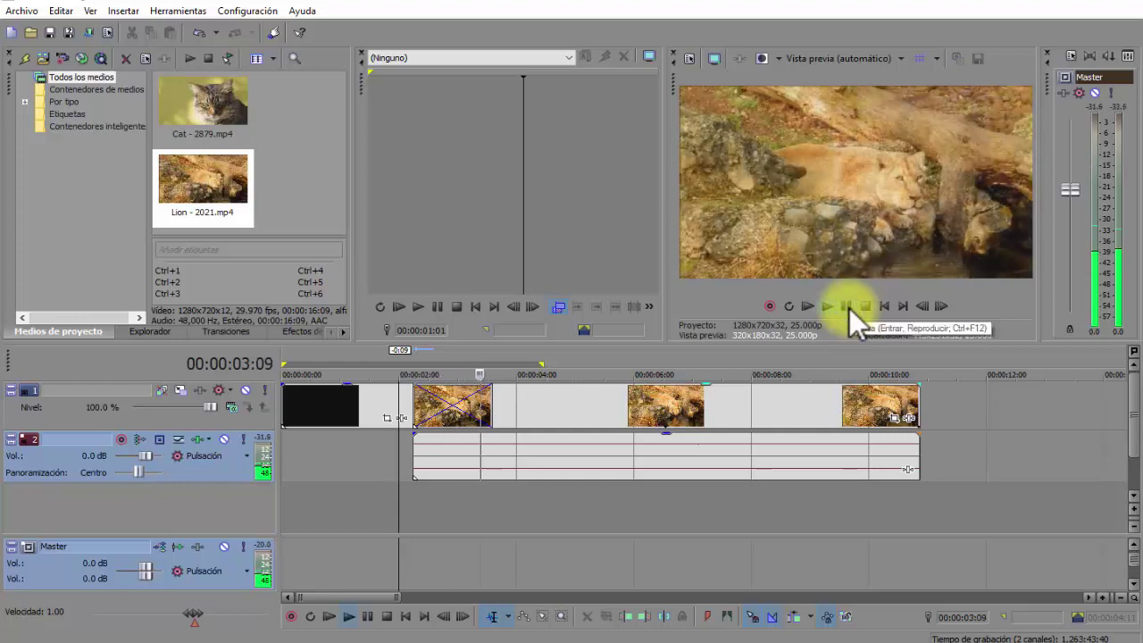
pyautogui.click(865, 306)
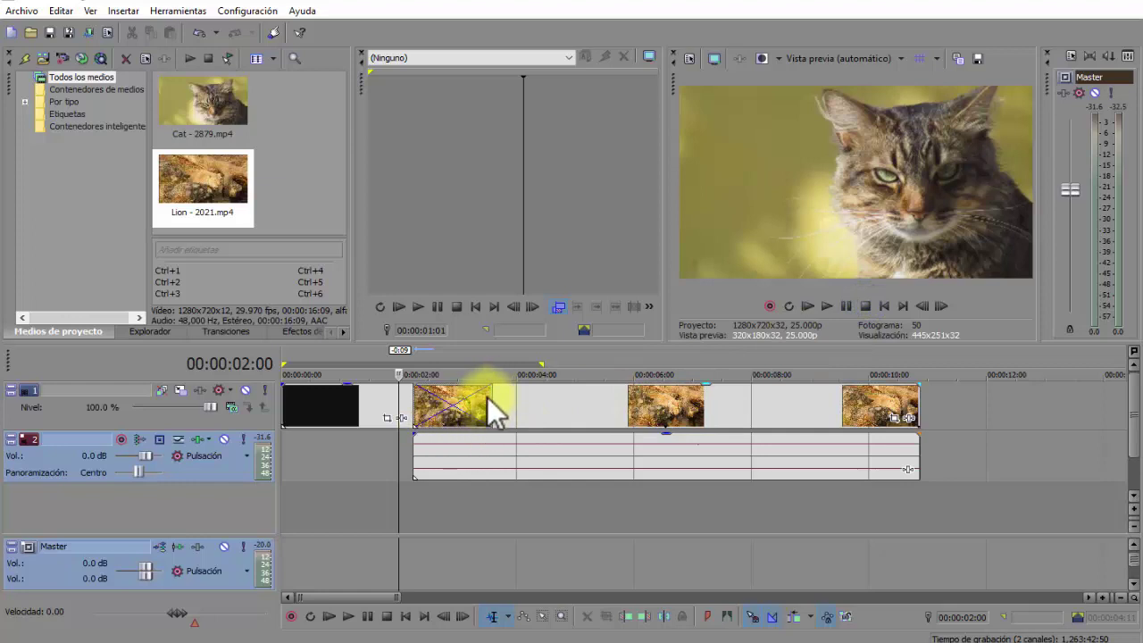
# Lower the lion clip's opacity level and play back the crossfade with that setting
pyautogui.scroll(2, 481, 401)
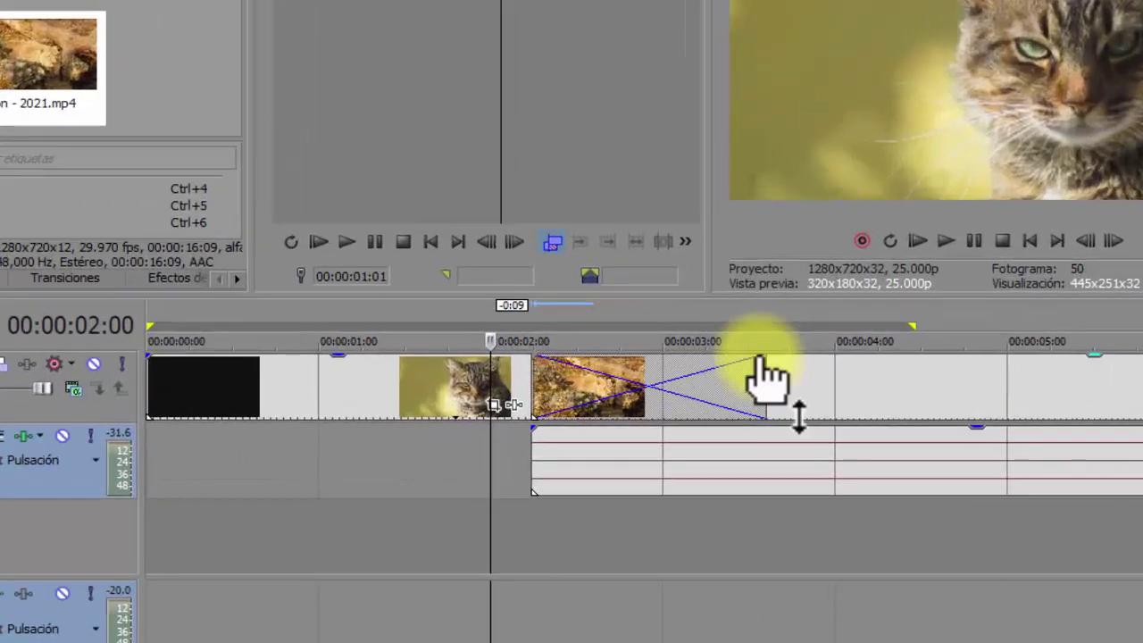
pyautogui.click(758, 359)
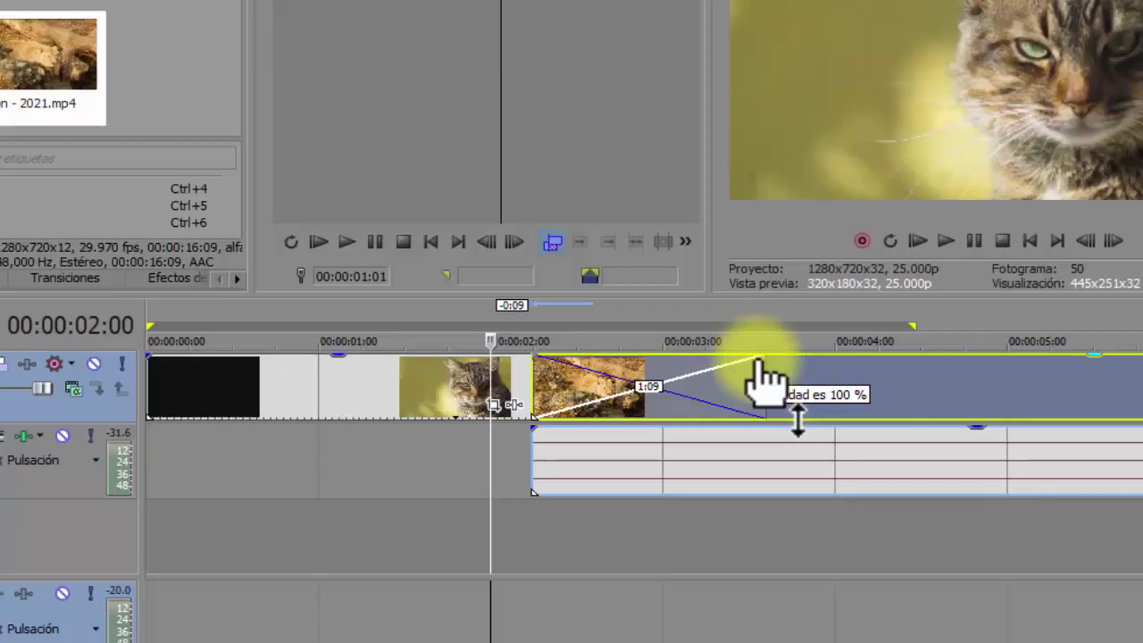
pyautogui.moveTo(760, 359); pyautogui.dragTo(764, 381)
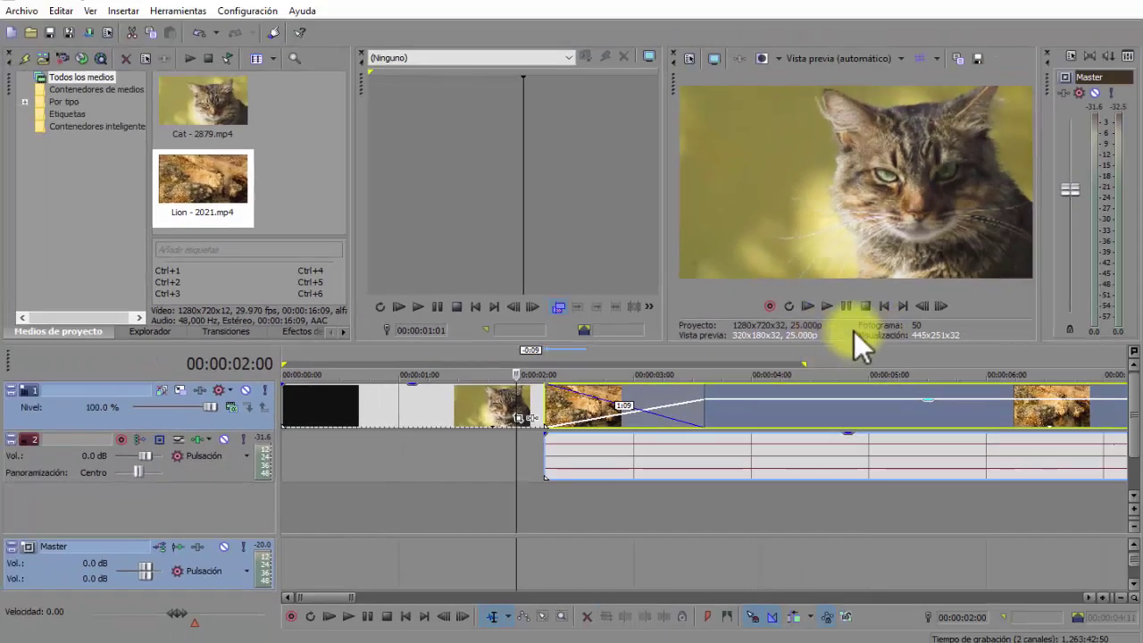
pyautogui.click(850, 307)
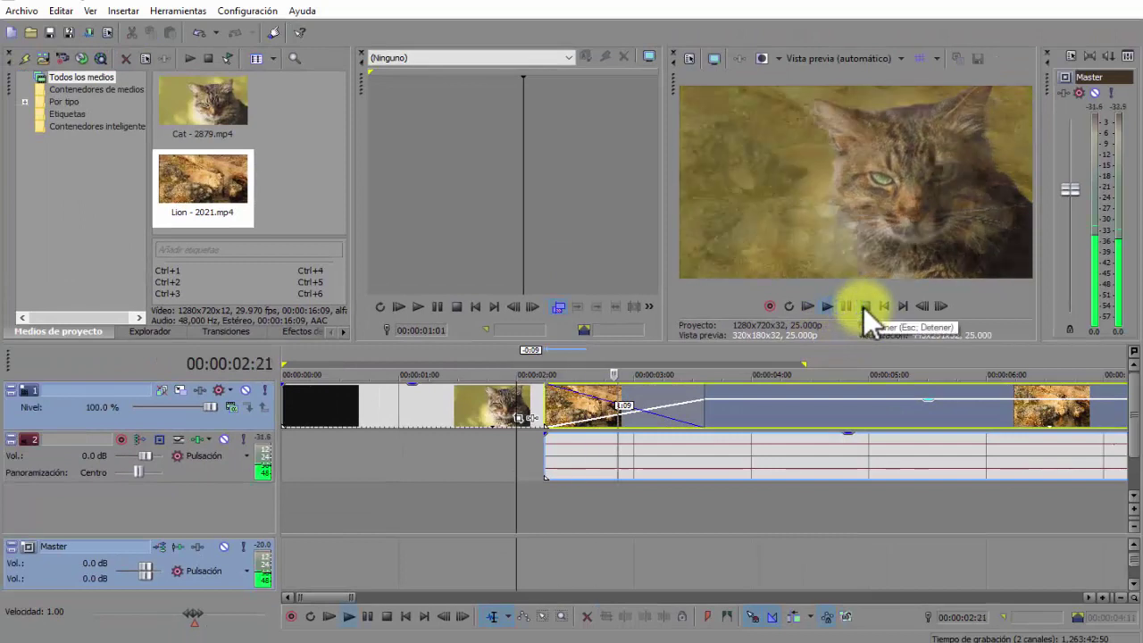
pyautogui.click(863, 308)
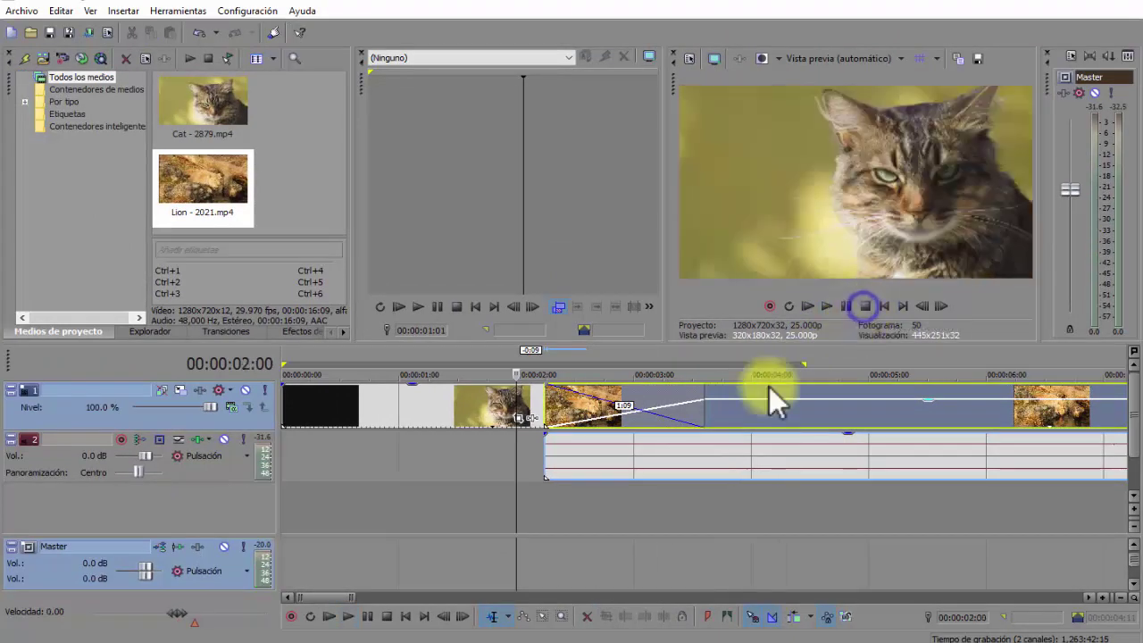
# Restore the lion clip's opacity to 100 % and play back the crossfade
pyautogui.moveTo(688, 408); pyautogui.dragTo(703, 386)
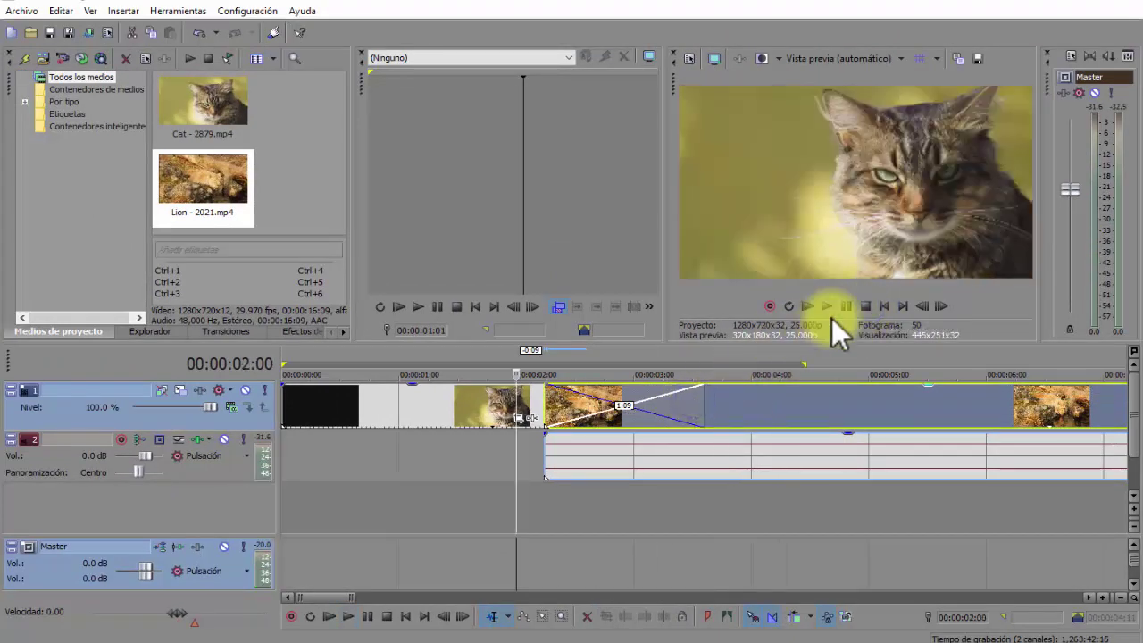
pyautogui.click(849, 305)
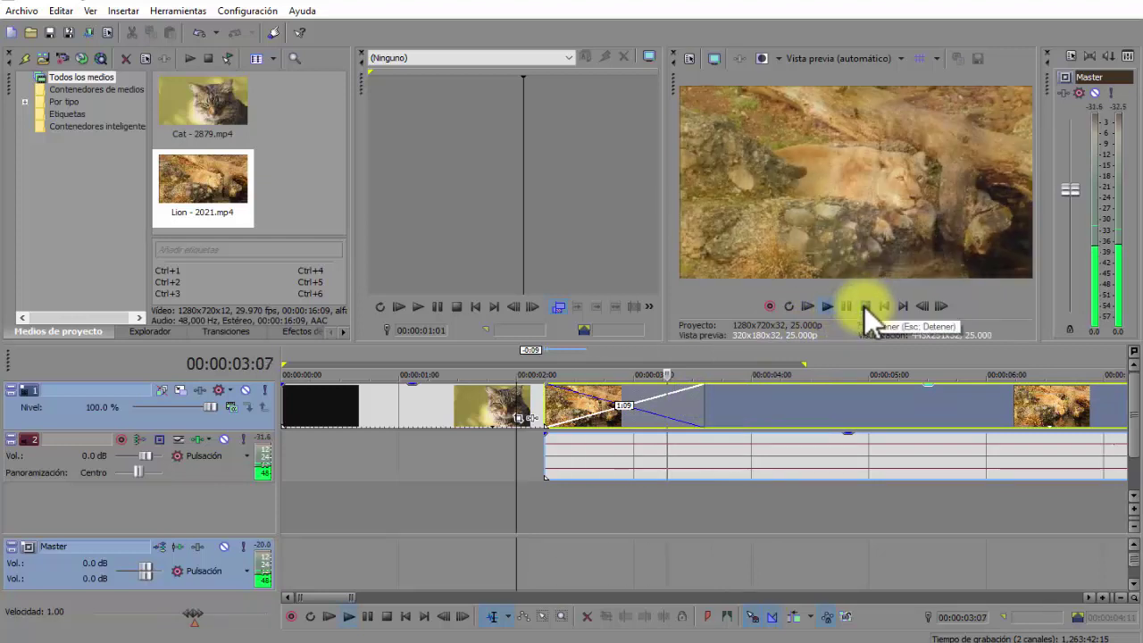
pyautogui.click(865, 306)
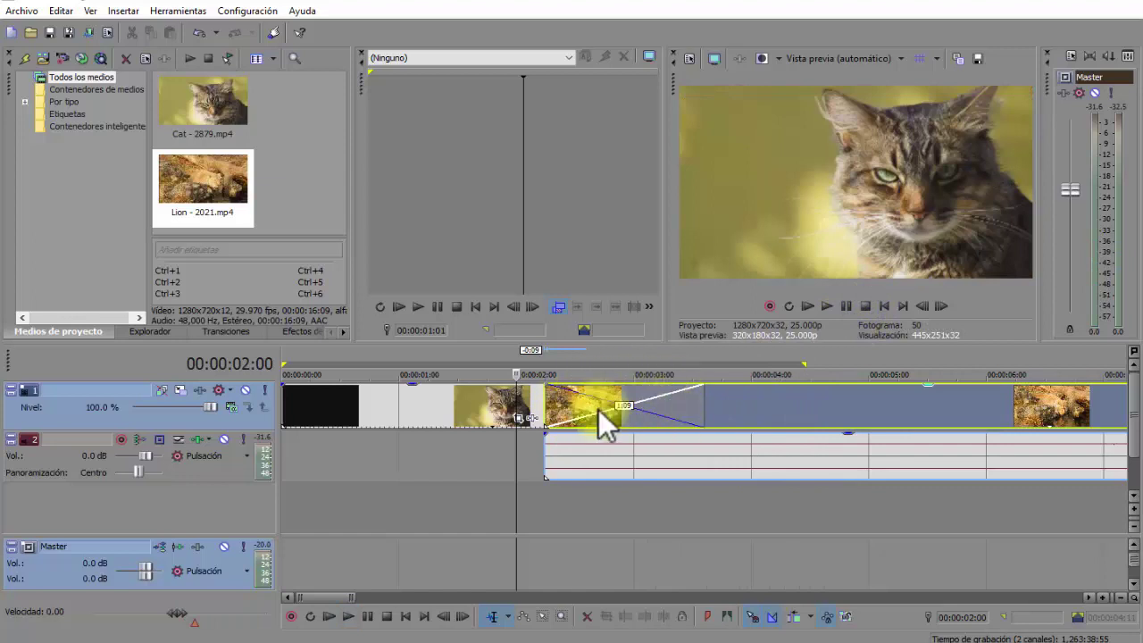
# Change the crossfade's curve type to the one with an S-shaped fade-in for the lion clip and a slow-starting fade-out for the cat clip
pyautogui.rightClick(682, 397)
pyautogui.click(677, 397)
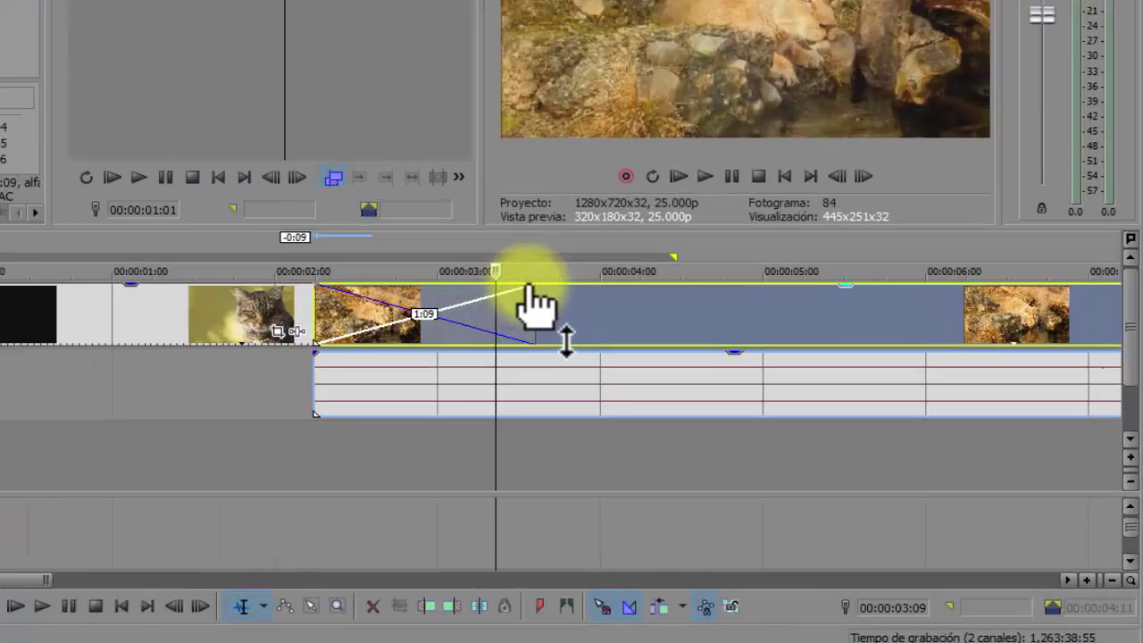
pyautogui.rightClick(699, 391)
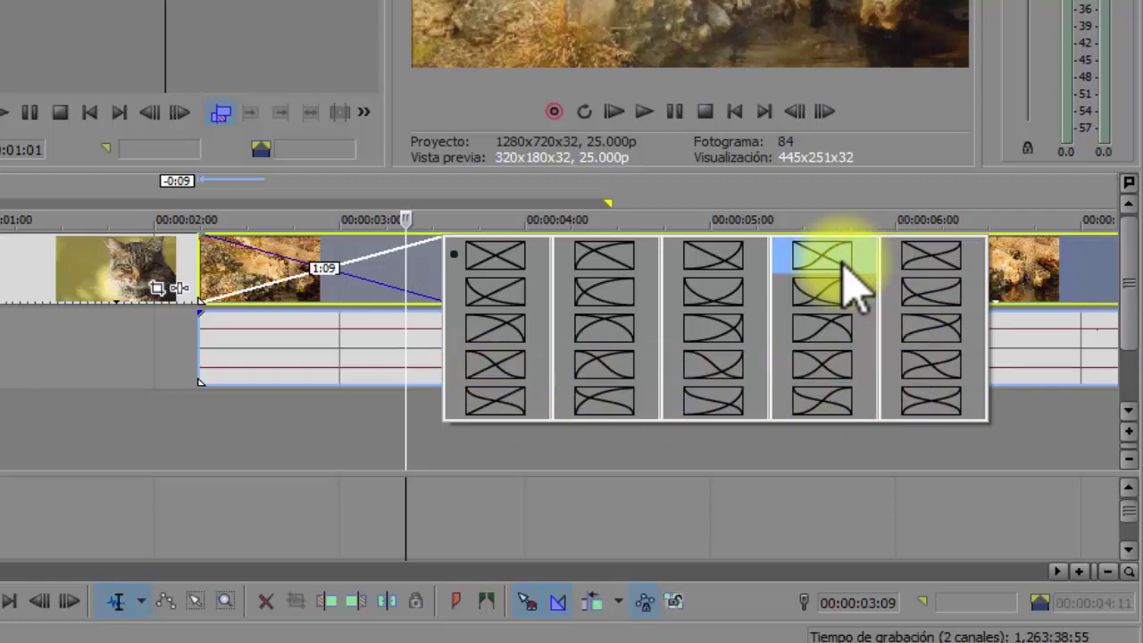
pyautogui.click(813, 329)
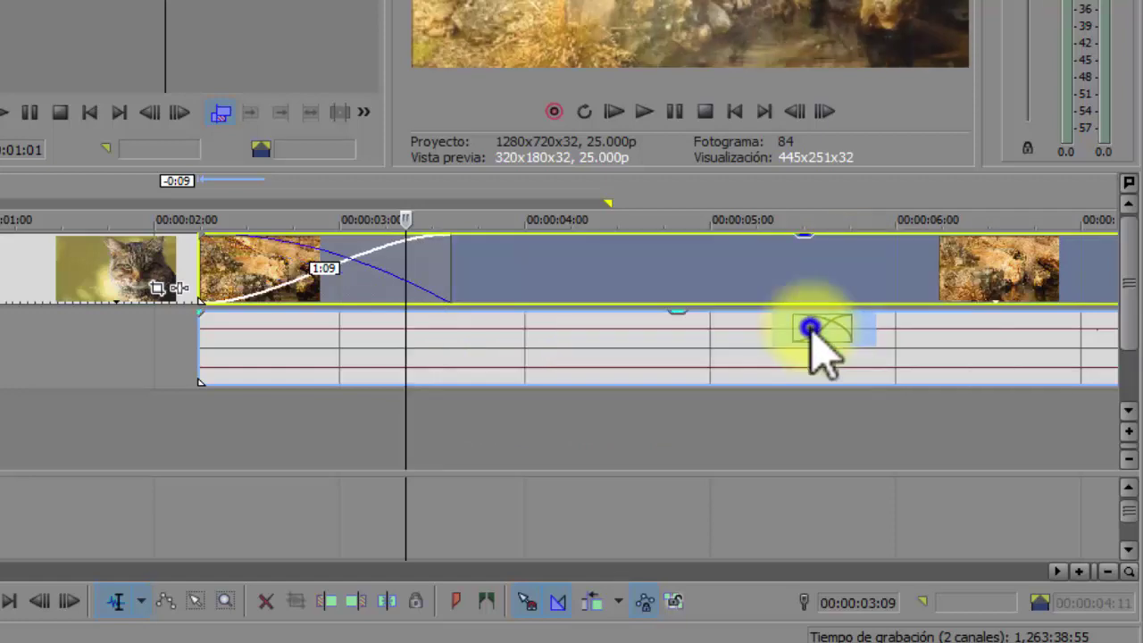
# Preview the crossfade with its curved fade shape, starting just before the overlap
pyautogui.click(127, 353)
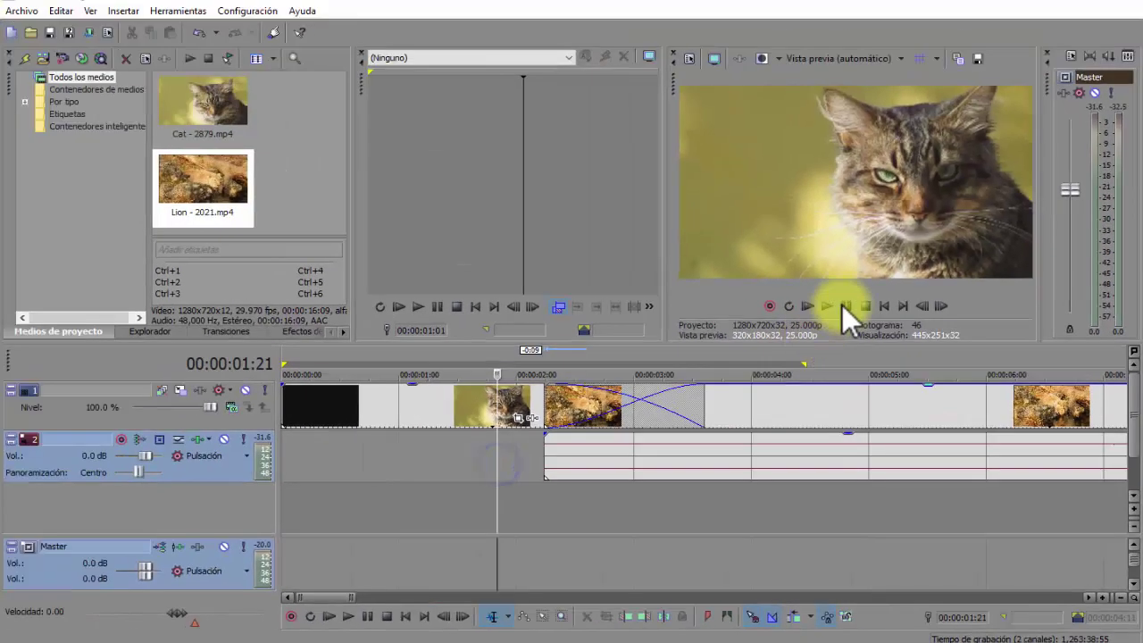
pyautogui.click(665, 112)
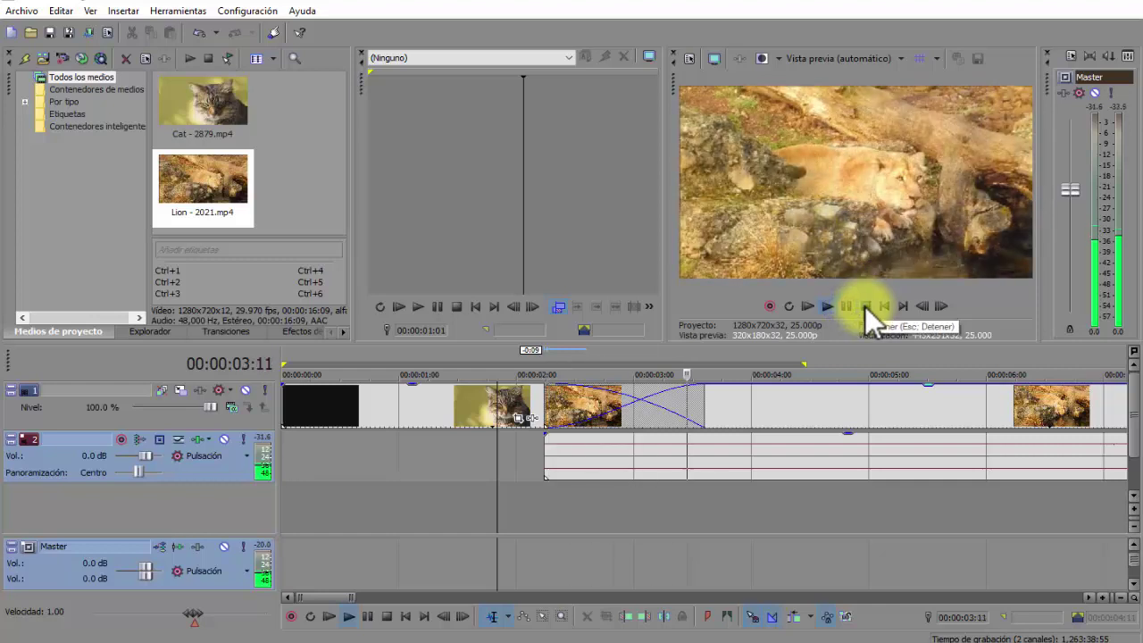
pyautogui.click(866, 307)
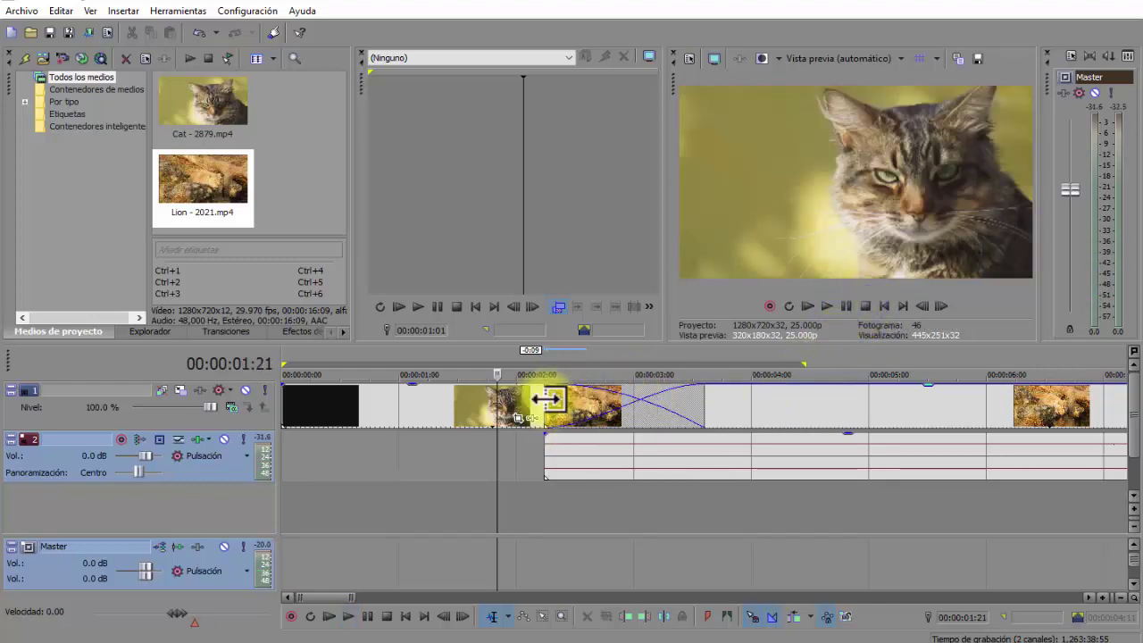
# Move the lion clip further over the cat clip to lengthen the crossfade to 2:07
pyautogui.click(823, 406)
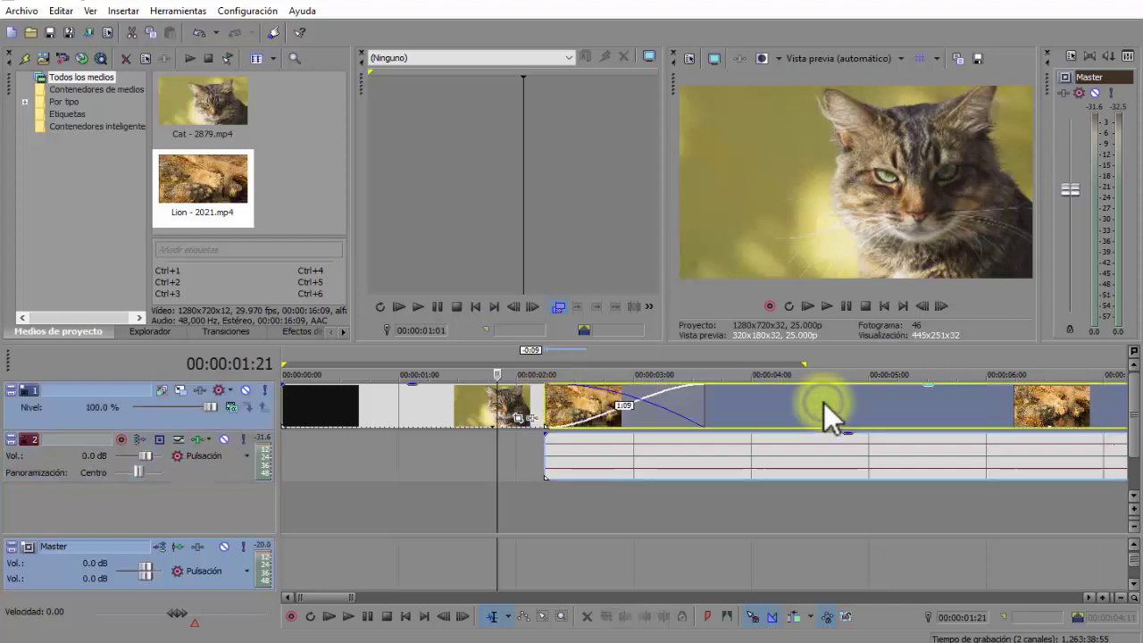
pyautogui.moveTo(823, 402)
pyautogui.mouseDown()
pyautogui.moveTo(786, 402)
pyautogui.moveTo(816, 402)
pyautogui.mouseUp()
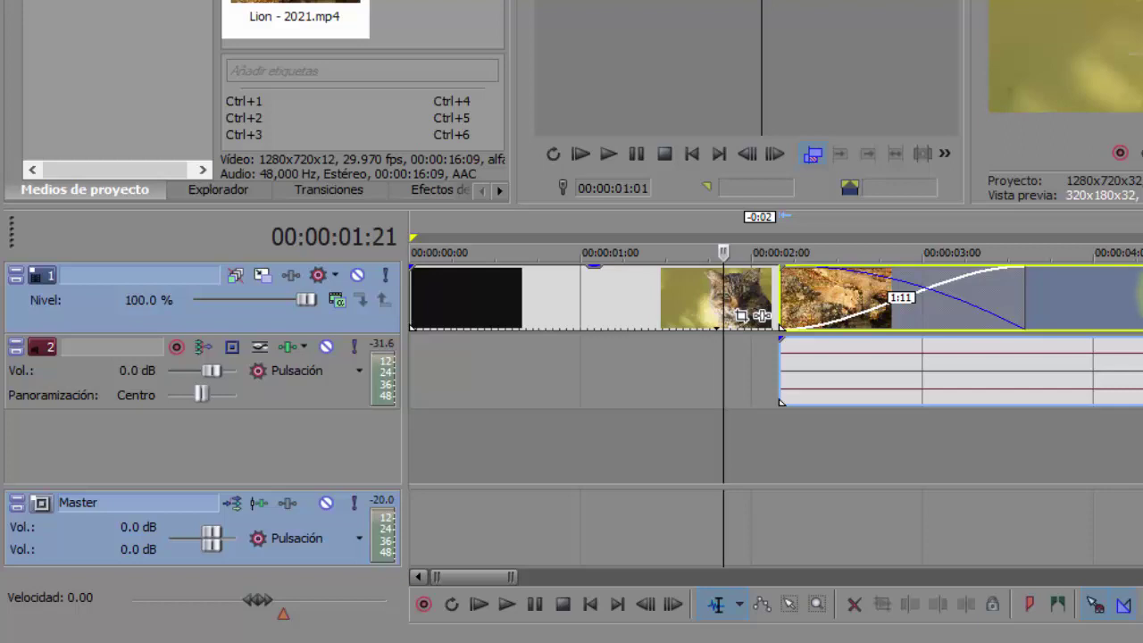
pyautogui.moveTo(1141, 303); pyautogui.dragTo(1038, 320)
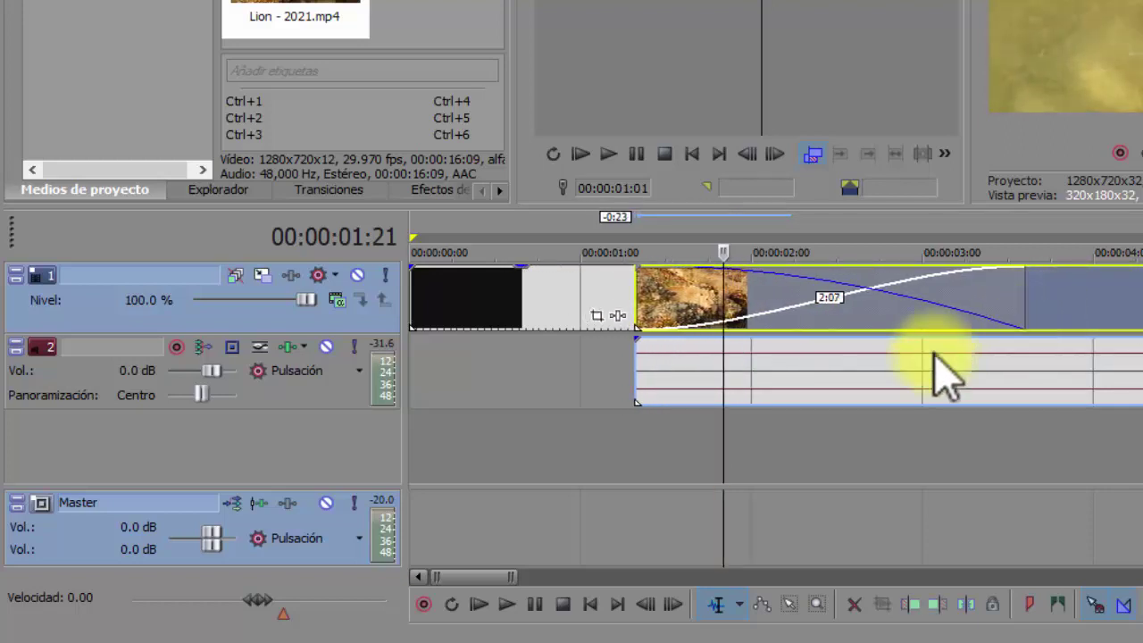
# Preview the lengthened crossfade from 00:00:01:05, then stop playback
pyautogui.click(615, 396)
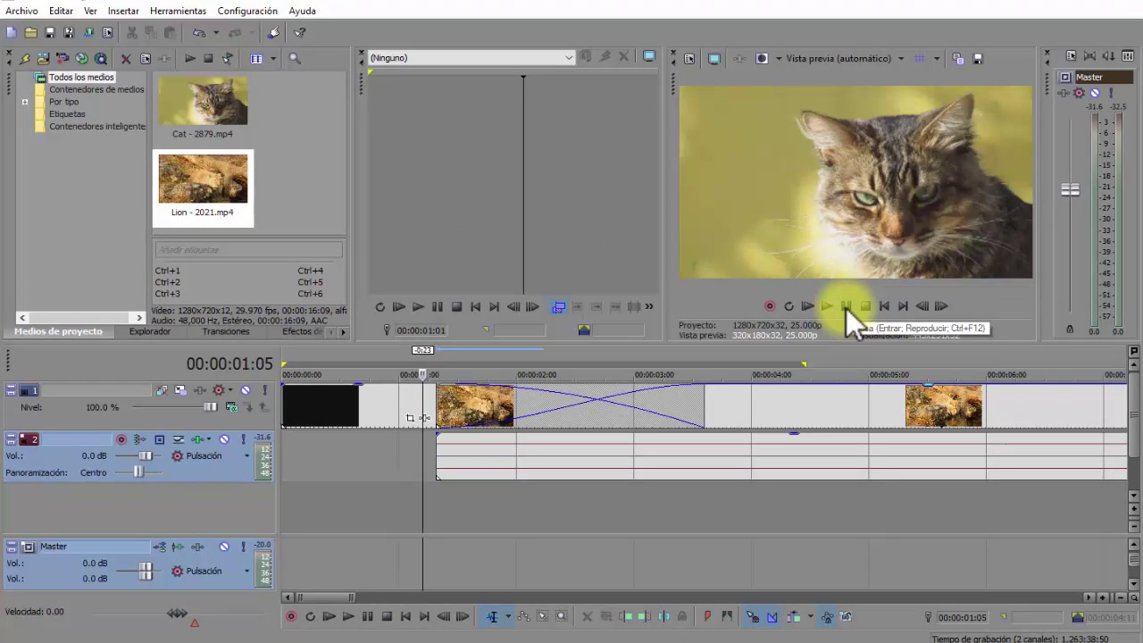
pyautogui.click(845, 306)
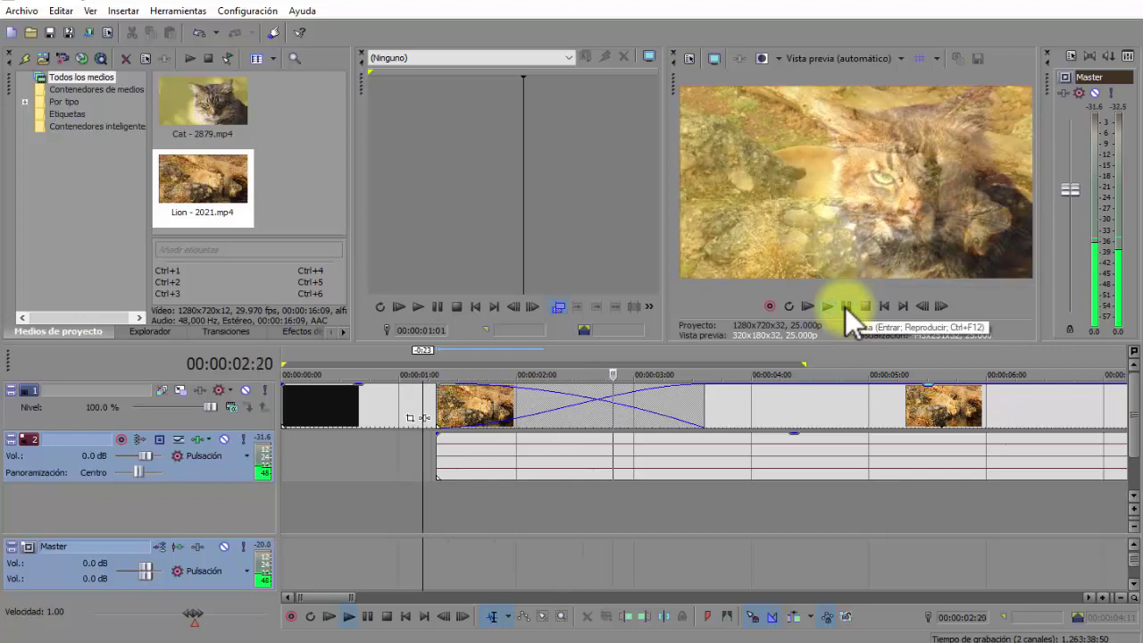
pyautogui.click(866, 305)
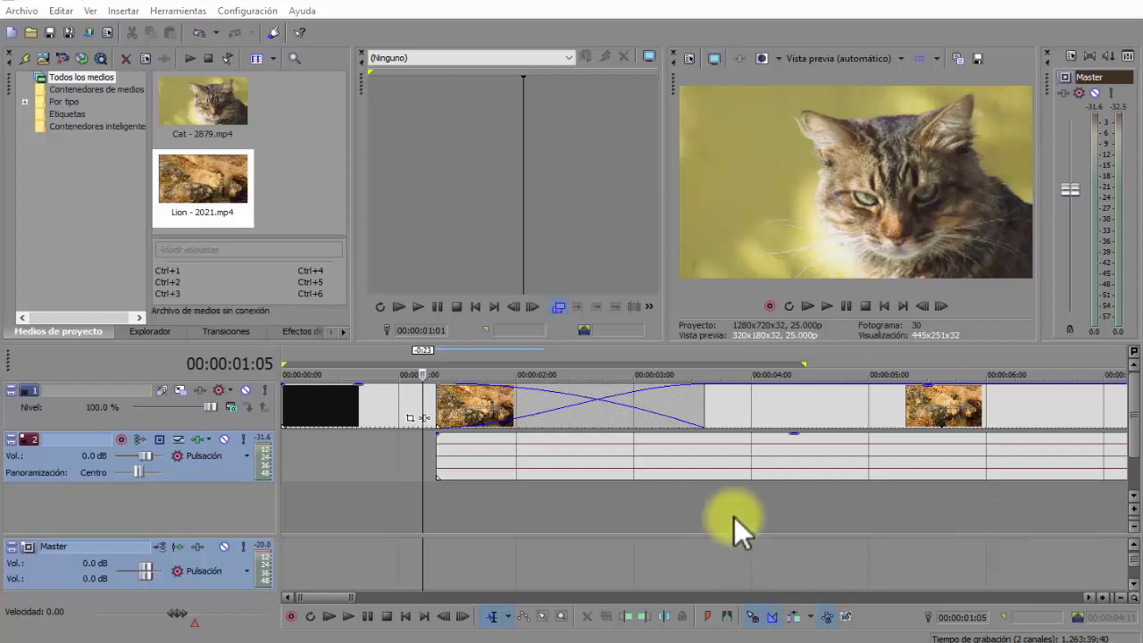
# Move the lion clip 2:07 later so it starts at the end of the cat clip without overlapping
pyautogui.scroll(-2, 734, 420)
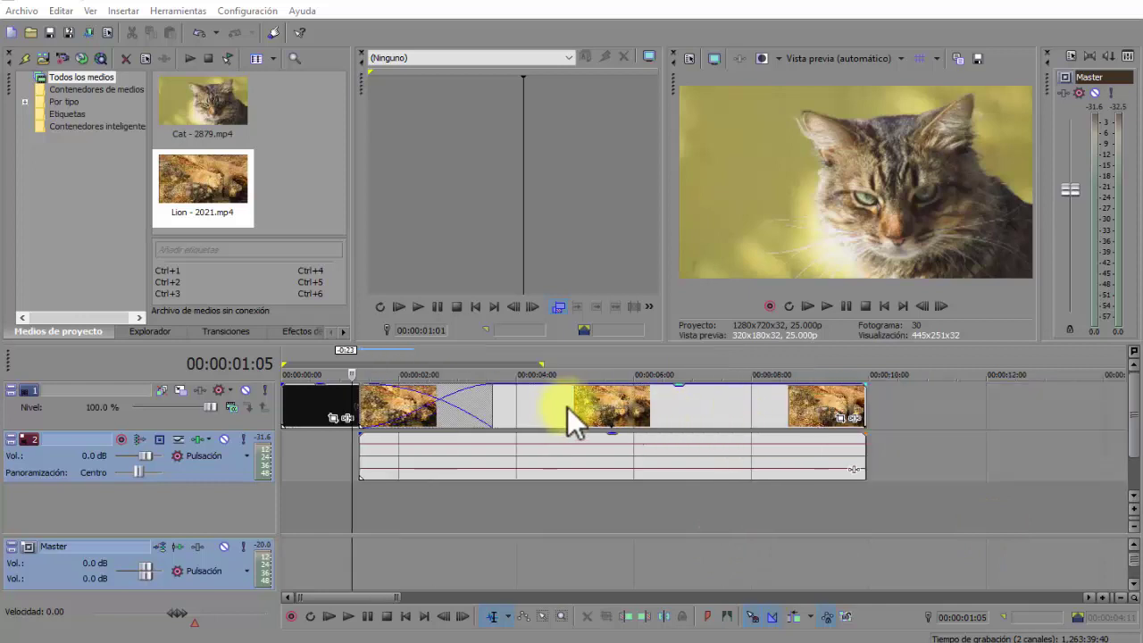
pyautogui.moveTo(567, 406); pyautogui.dragTo(679, 412)
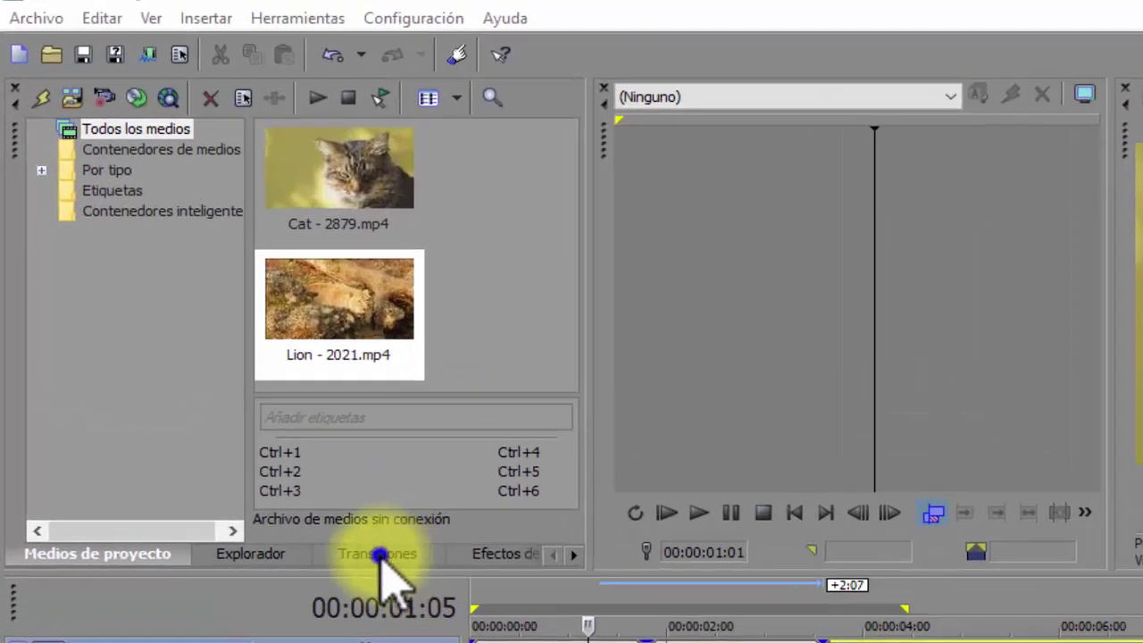
# Open the transitions library and show the transitions in the Todo category
pyautogui.click(227, 330)
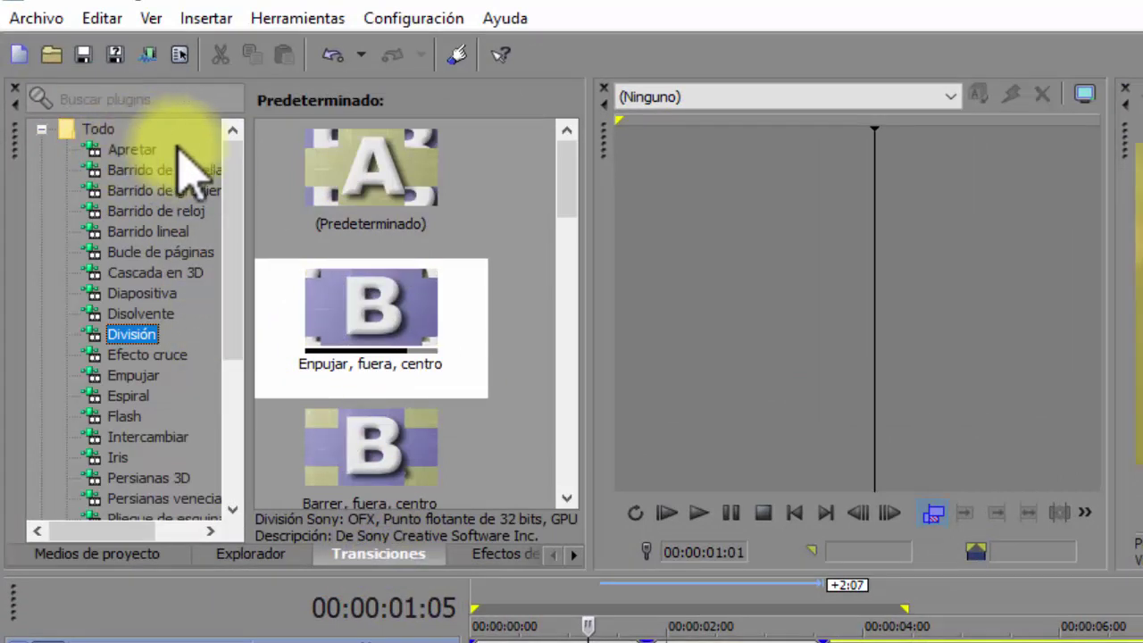
pyautogui.moveTo(242, 166)
pyautogui.mouseDown()
pyautogui.moveTo(248, 327)
pyautogui.moveTo(229, 155)
pyautogui.mouseUp()
pyautogui.click(41, 130)
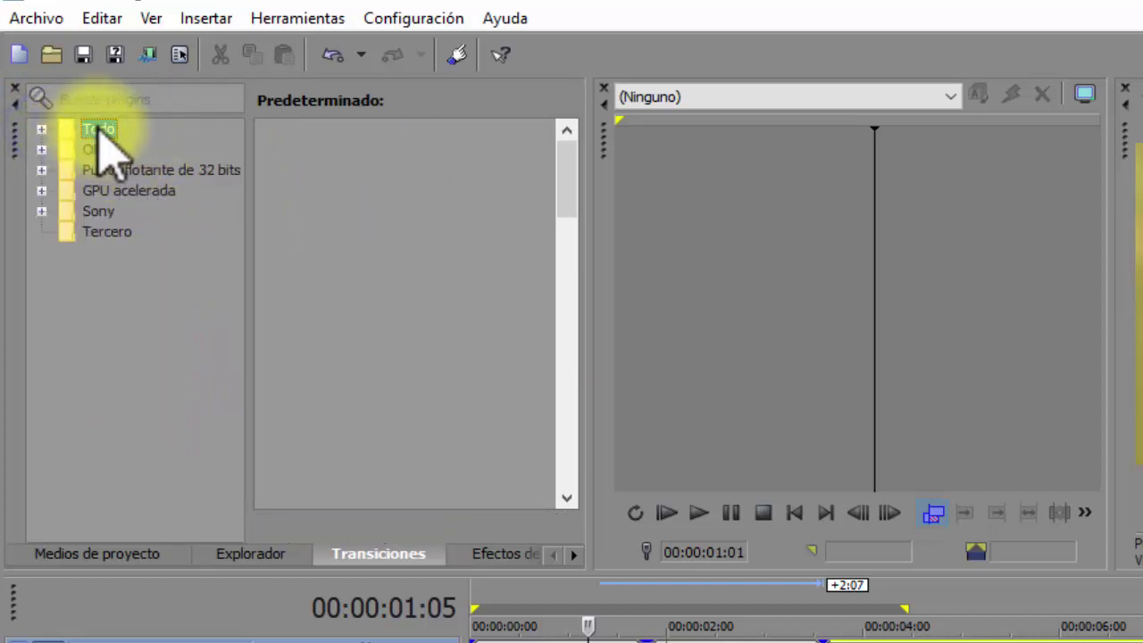
pyautogui.click(41, 128)
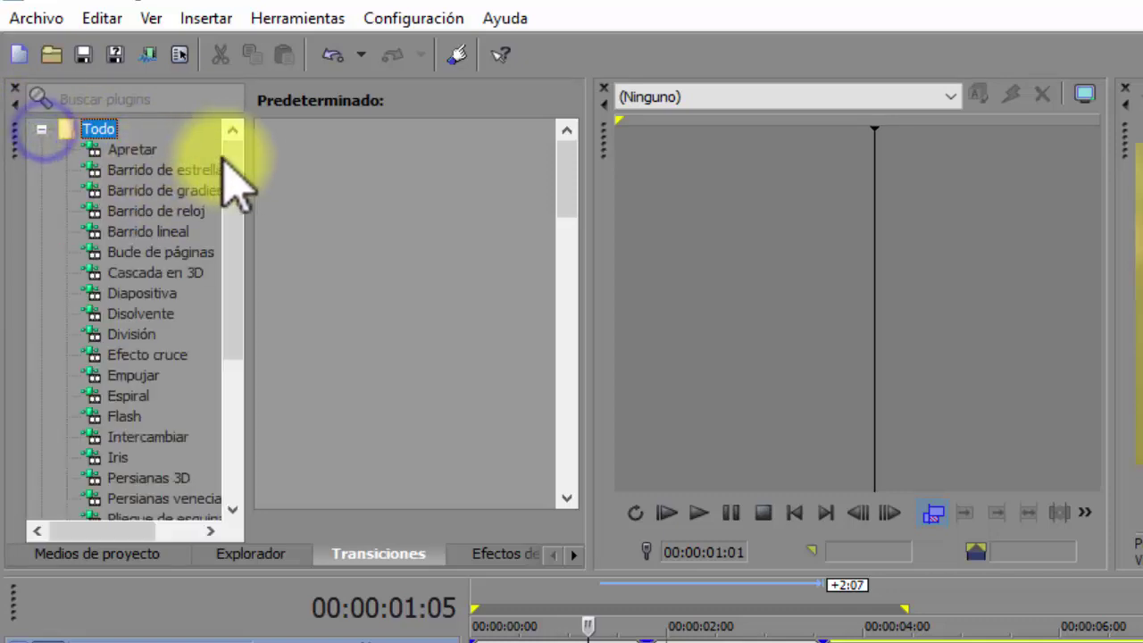
pyautogui.moveTo(234, 154); pyautogui.dragTo(205, 127)
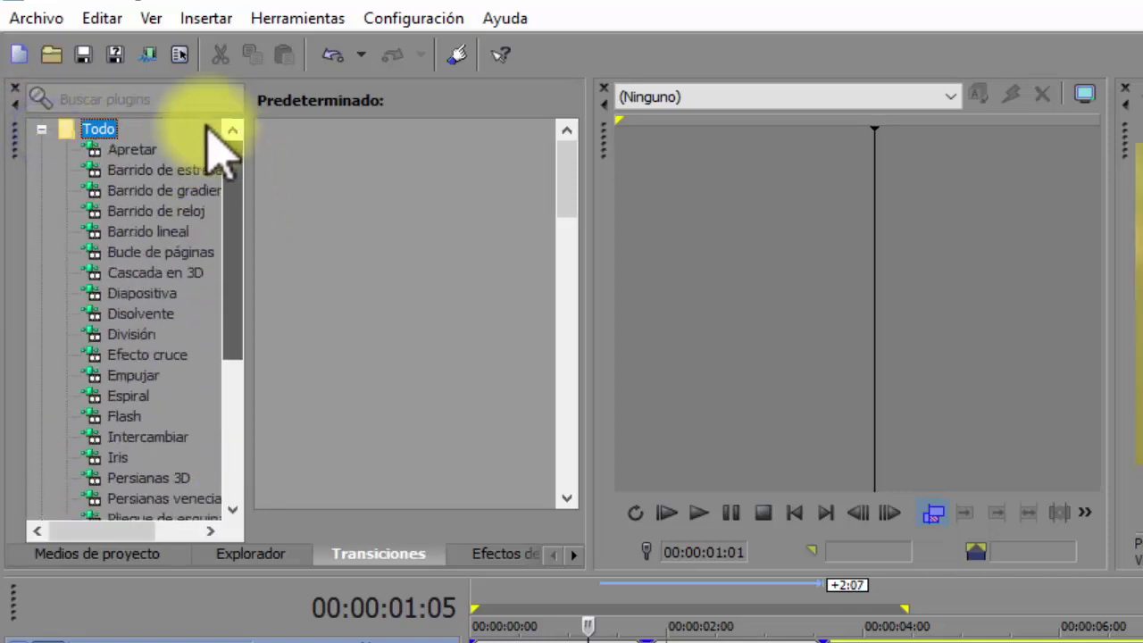
pyautogui.click(41, 129)
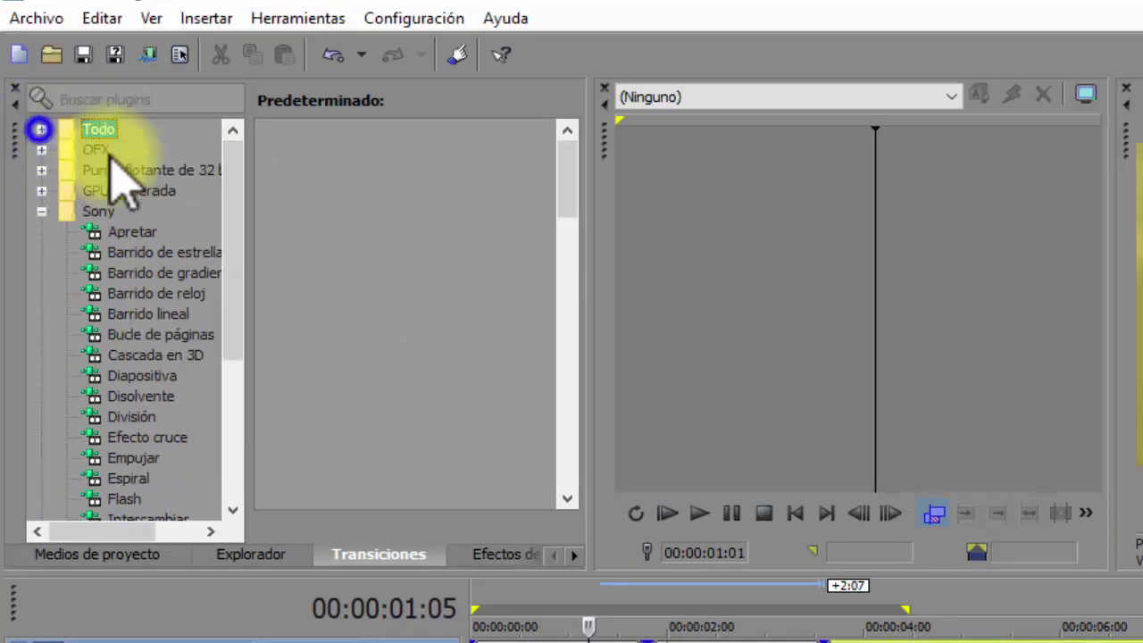
pyautogui.moveTo(231, 189); pyautogui.dragTo(232, 116)
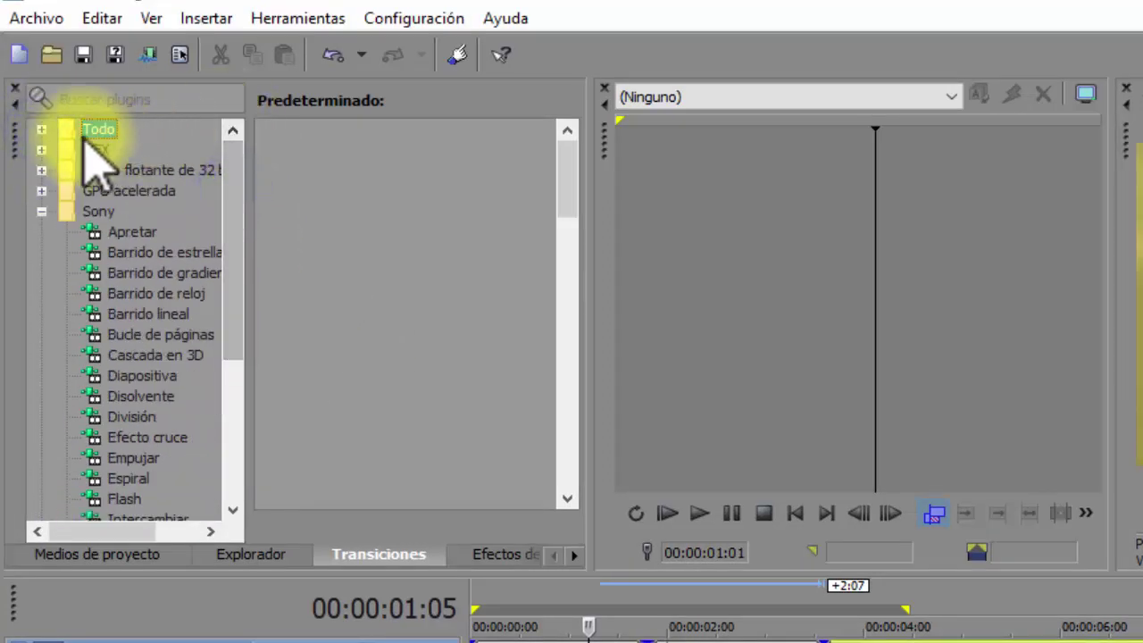
pyautogui.click(39, 131)
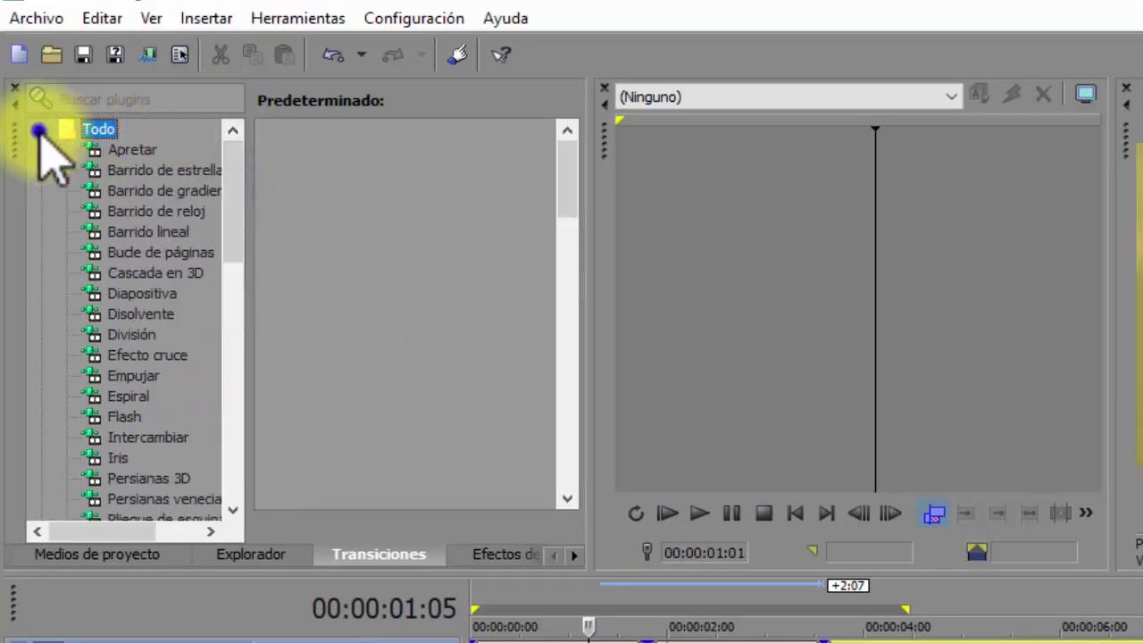
# Apply the default preset of the Apretar transition to the cut between the cat and lion clips
pyautogui.click(132, 148)
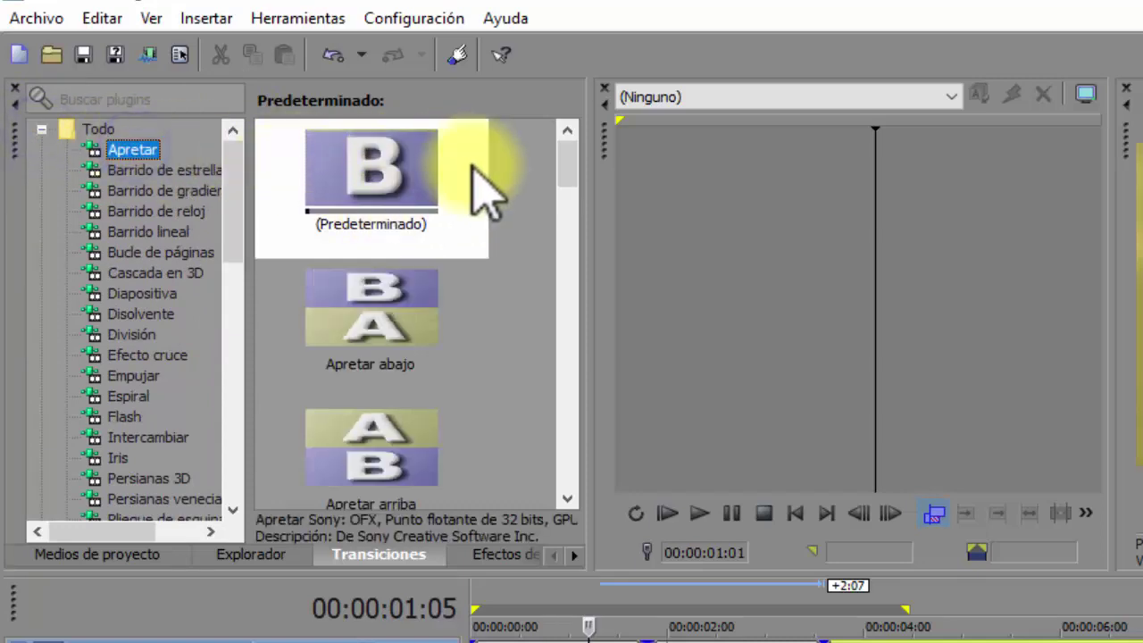
pyautogui.moveTo(578, 154); pyautogui.dragTo(576, 223)
pyautogui.scroll(-2, 581, 273)
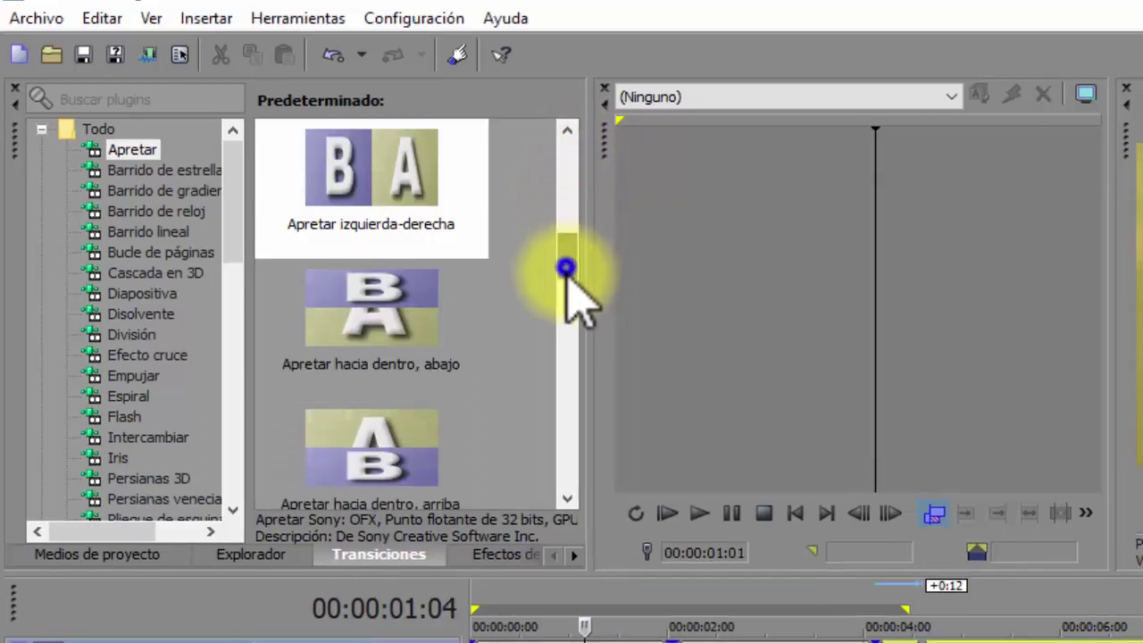
pyautogui.moveTo(566, 262); pyautogui.dragTo(548, 191)
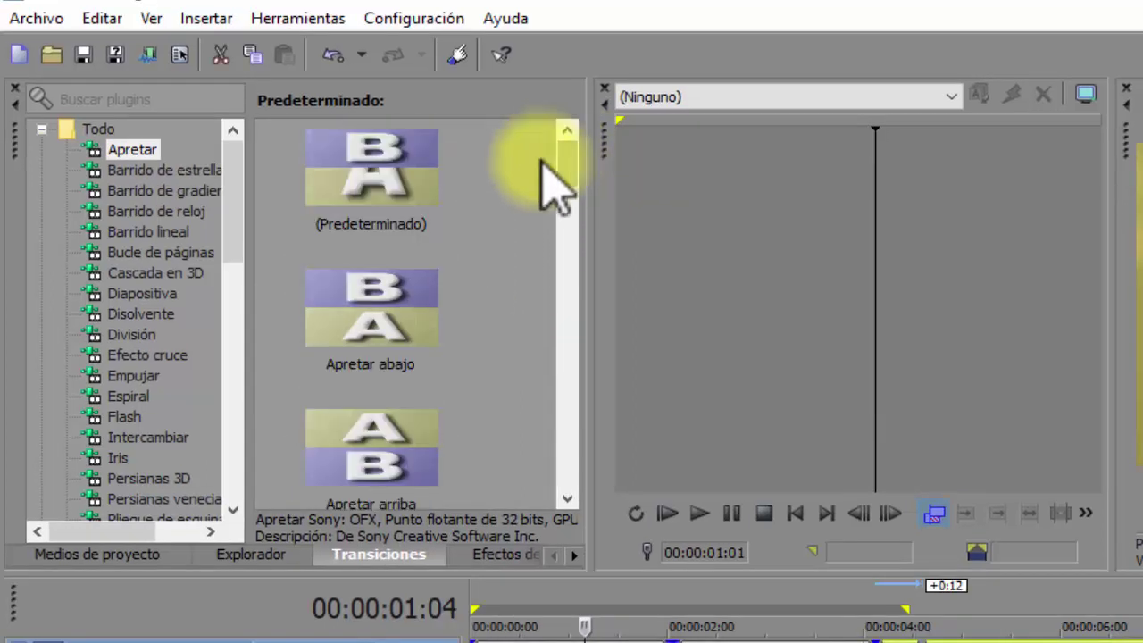
pyautogui.click(366, 192)
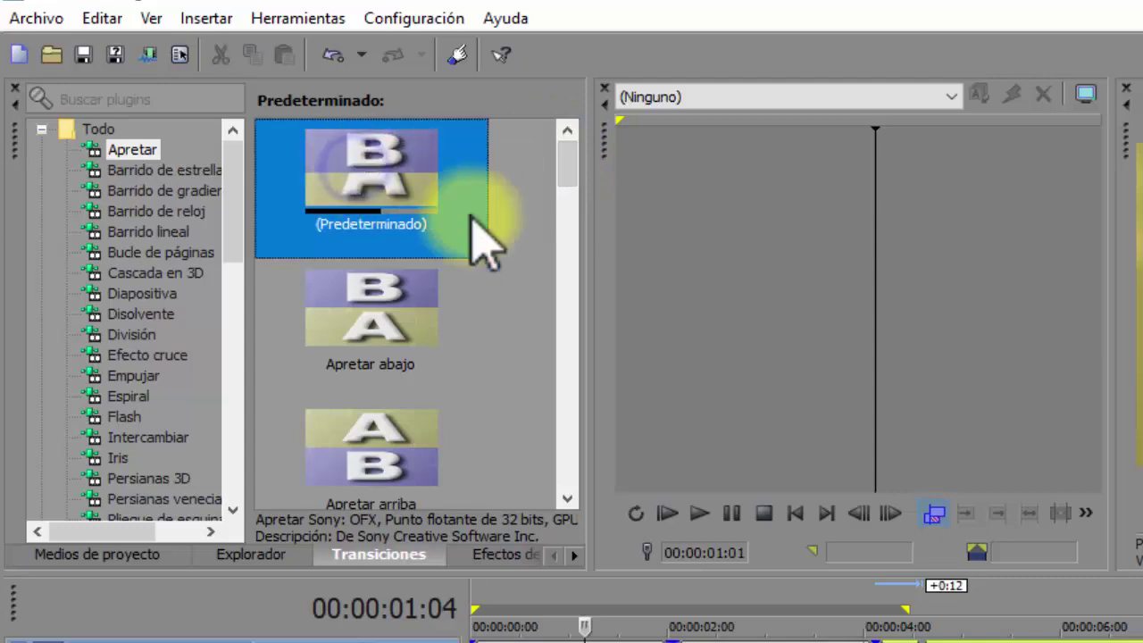
pyautogui.moveTo(332, 205); pyautogui.dragTo(814, 642)
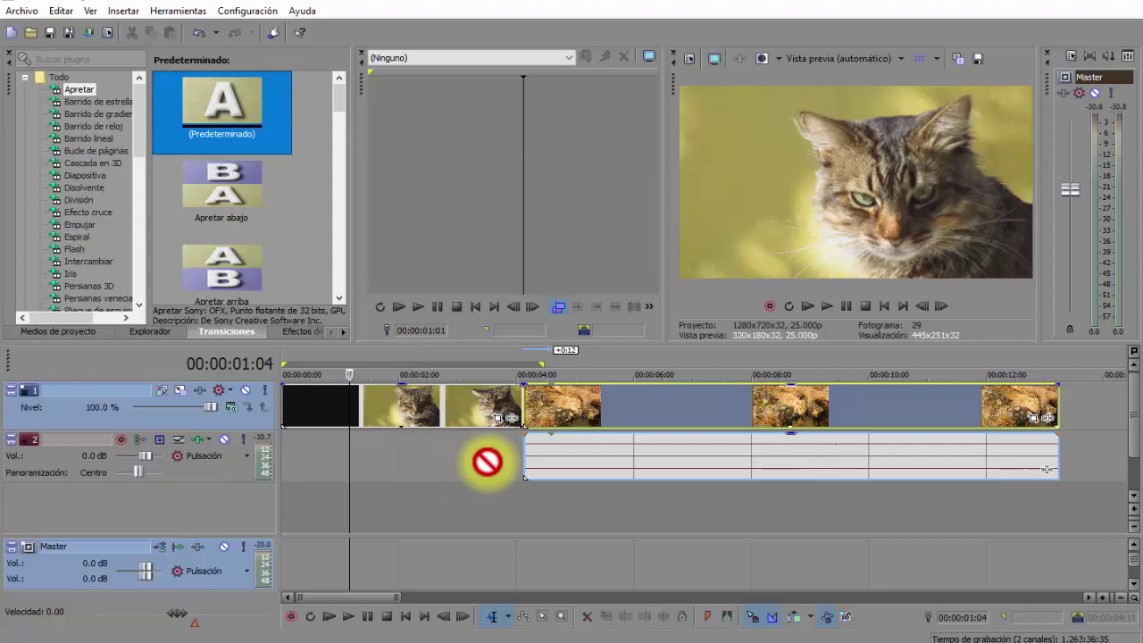
pyautogui.moveTo(487, 461); pyautogui.dragTo(526, 419)
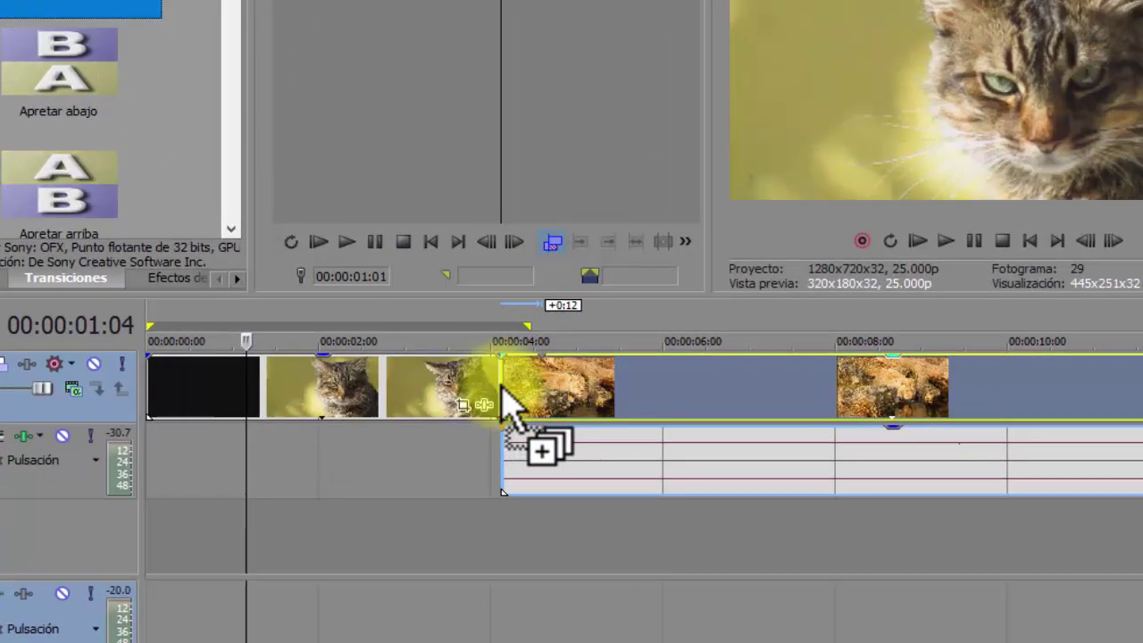
pyautogui.moveTo(514, 407); pyautogui.dragTo(514, 407)
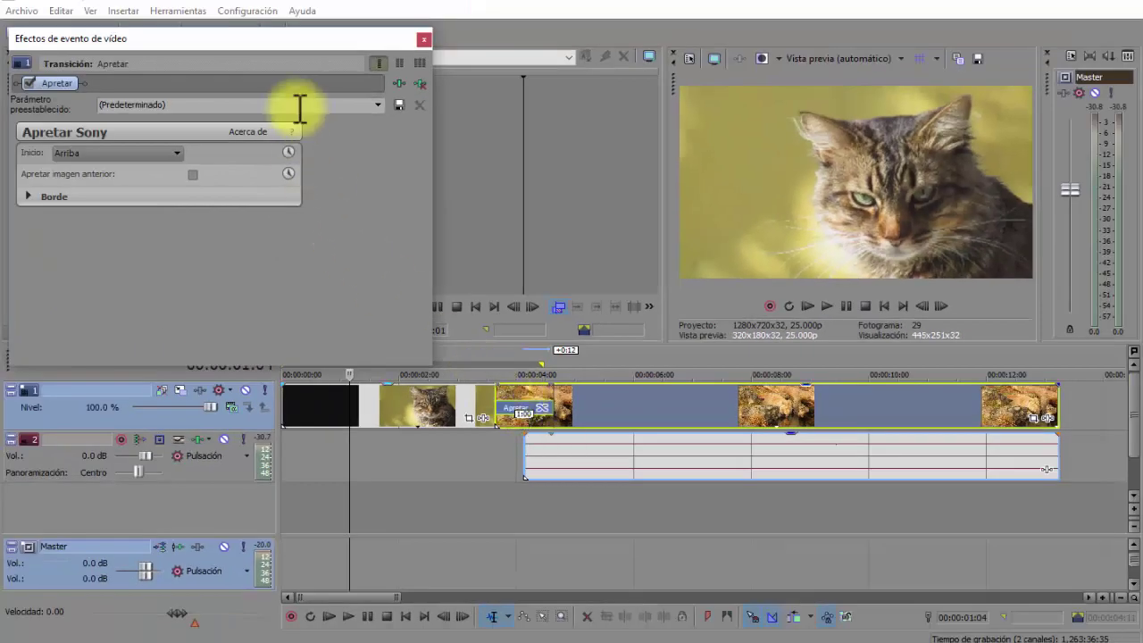
# Preview the Apretar transition from 00:00:03:04, pause after it has played, and close its effect settings
pyautogui.click(468, 493)
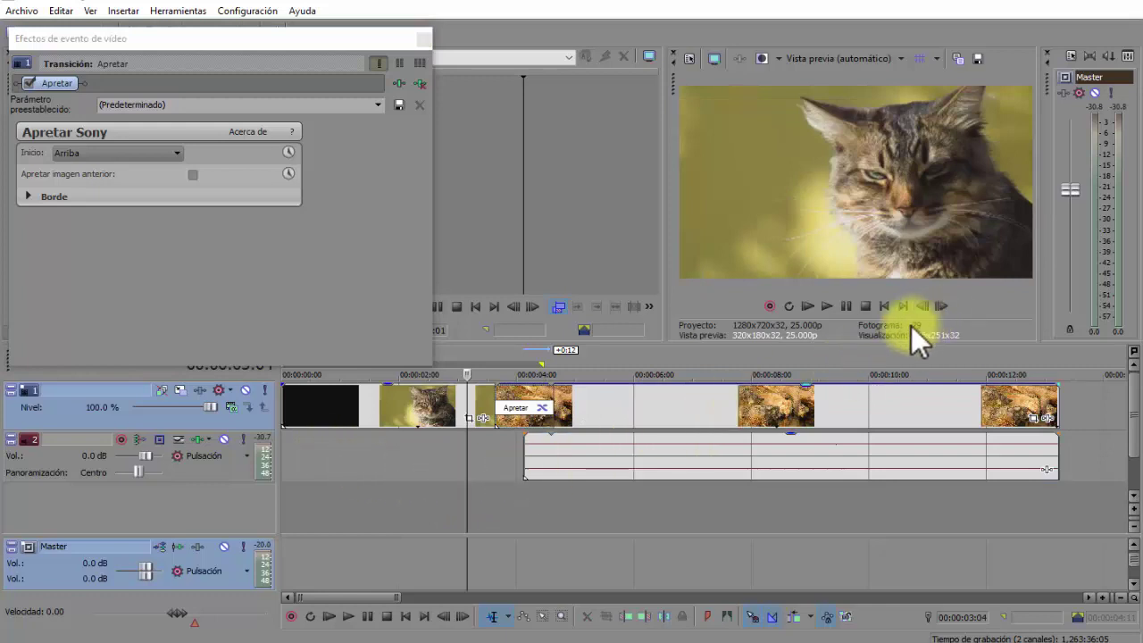
pyautogui.click(844, 307)
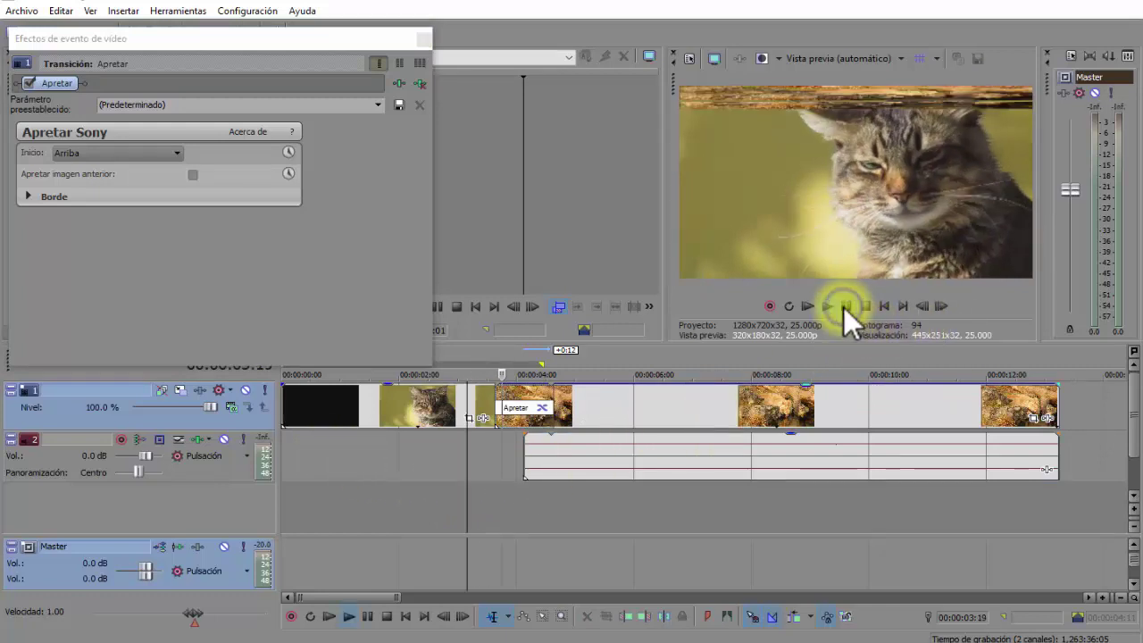
pyautogui.click(846, 307)
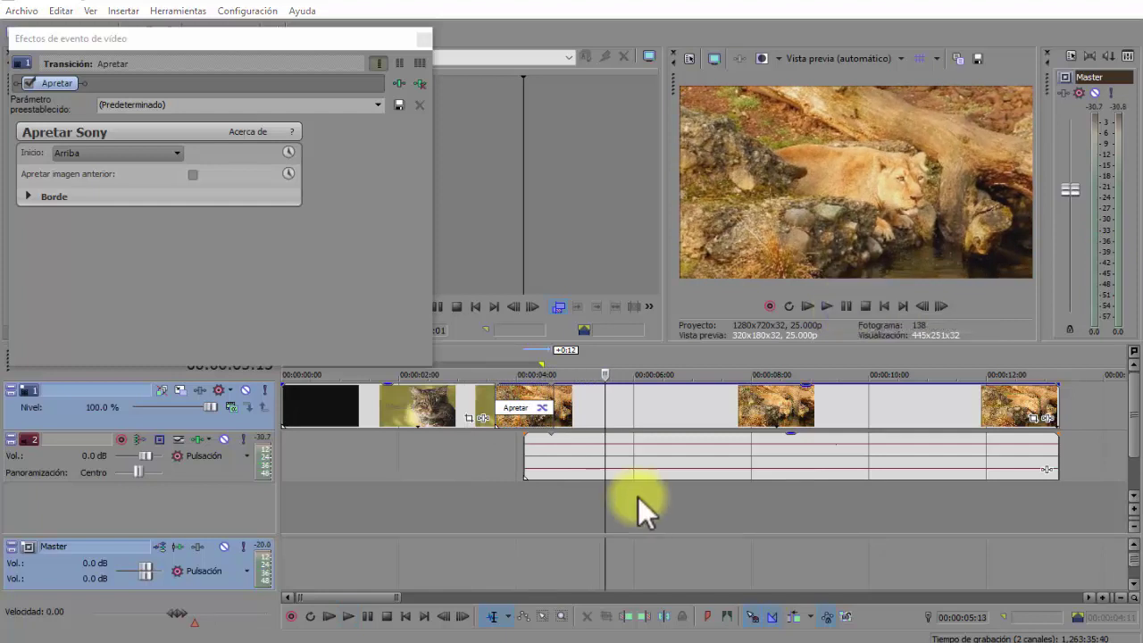
pyautogui.click(422, 41)
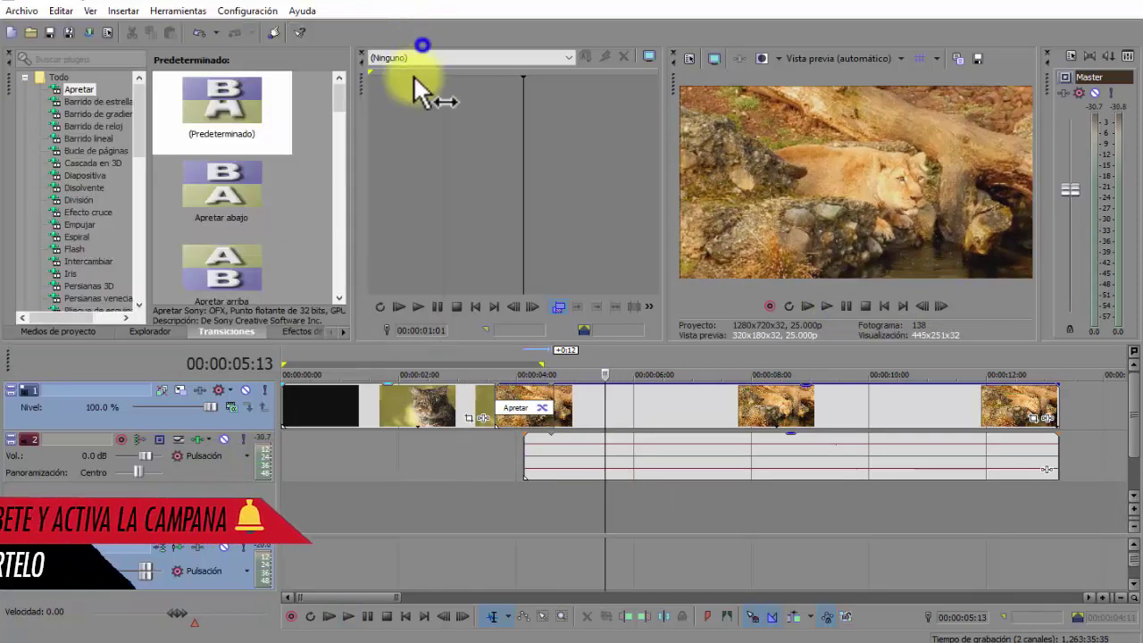
# Replace the Apretar transition with the default Bucle de páginas preset and preview it from 00:00:03:04
pyautogui.click(93, 156)
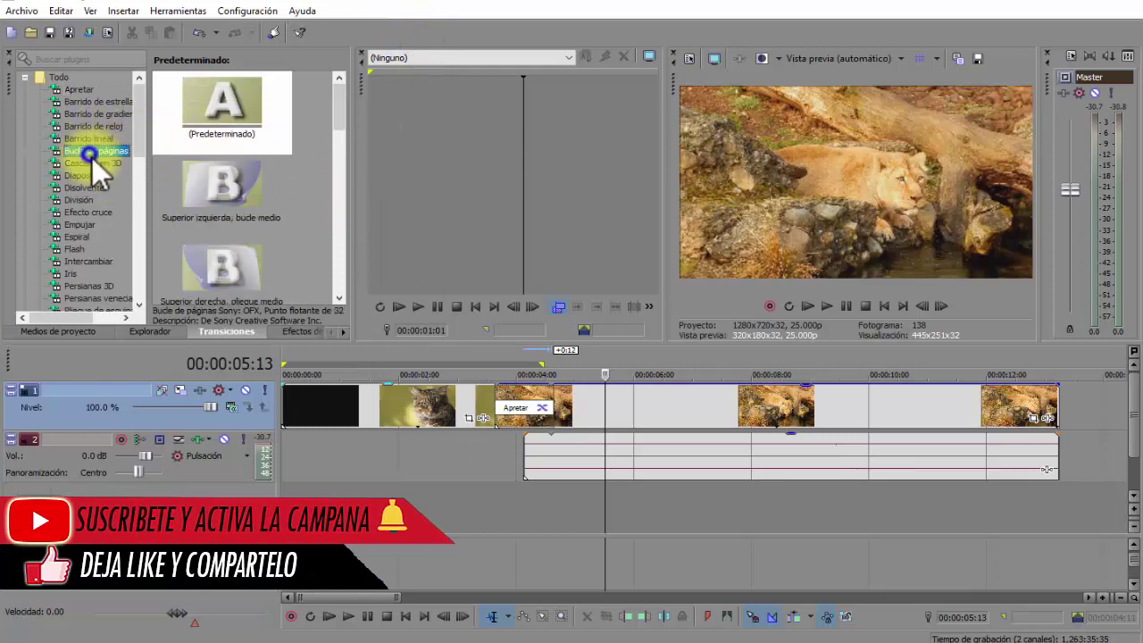
pyautogui.moveTo(207, 116); pyautogui.dragTo(509, 415)
pyautogui.click(468, 467)
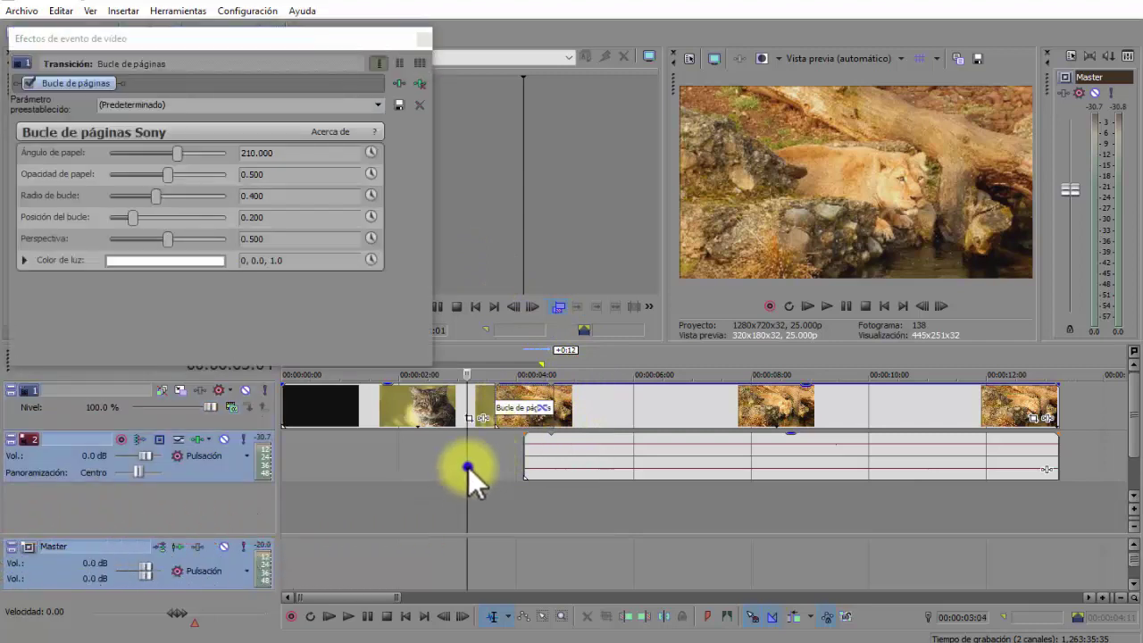
pyautogui.click(846, 304)
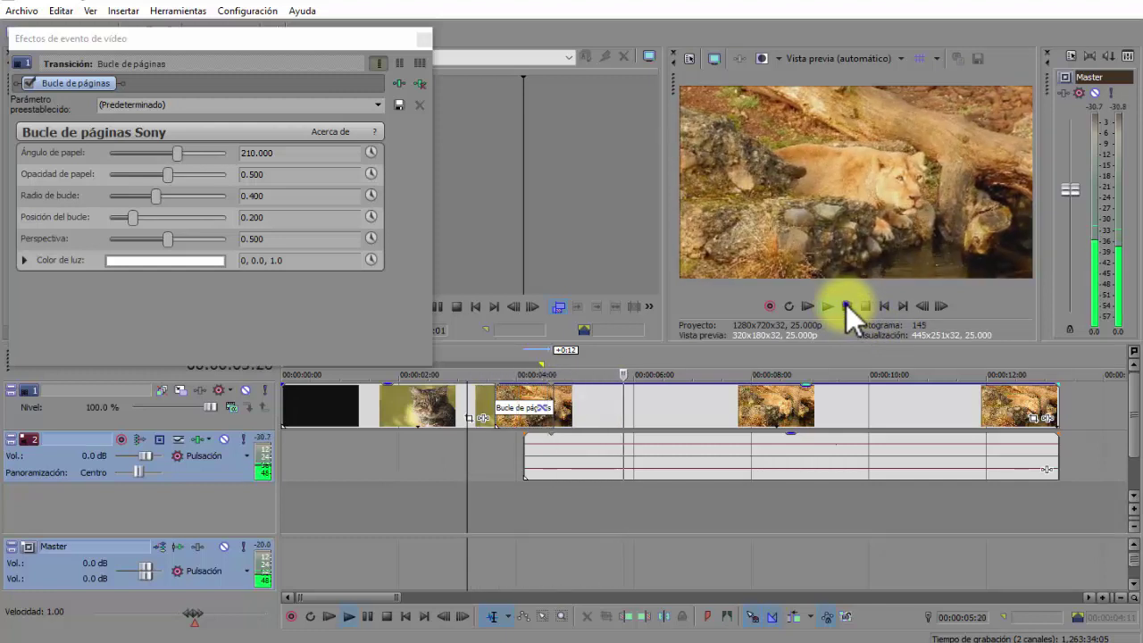
pyautogui.click(846, 304)
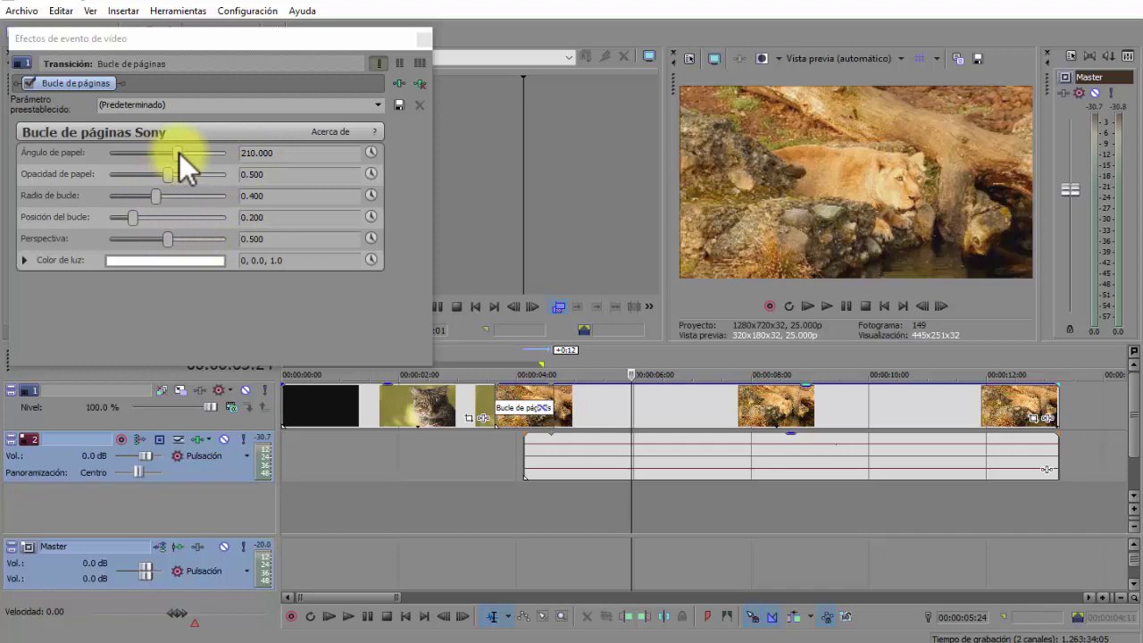
# Set Ángulo de papel to 301.224, Opacidad de papel to 0.626 and Radio de bucle to 0.633, and preview the transition from 00:00:03:08
pyautogui.moveTo(180, 153)
pyautogui.mouseDown()
pyautogui.moveTo(209, 151)
pyautogui.moveTo(184, 172)
pyautogui.mouseUp()
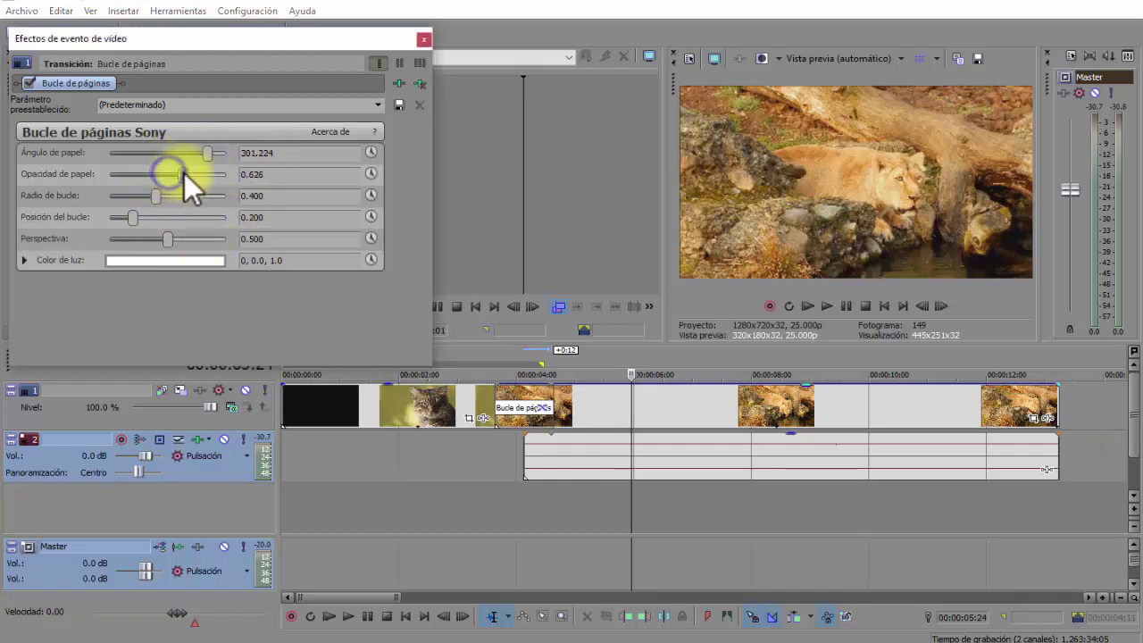
pyautogui.click(478, 478)
pyautogui.click(844, 308)
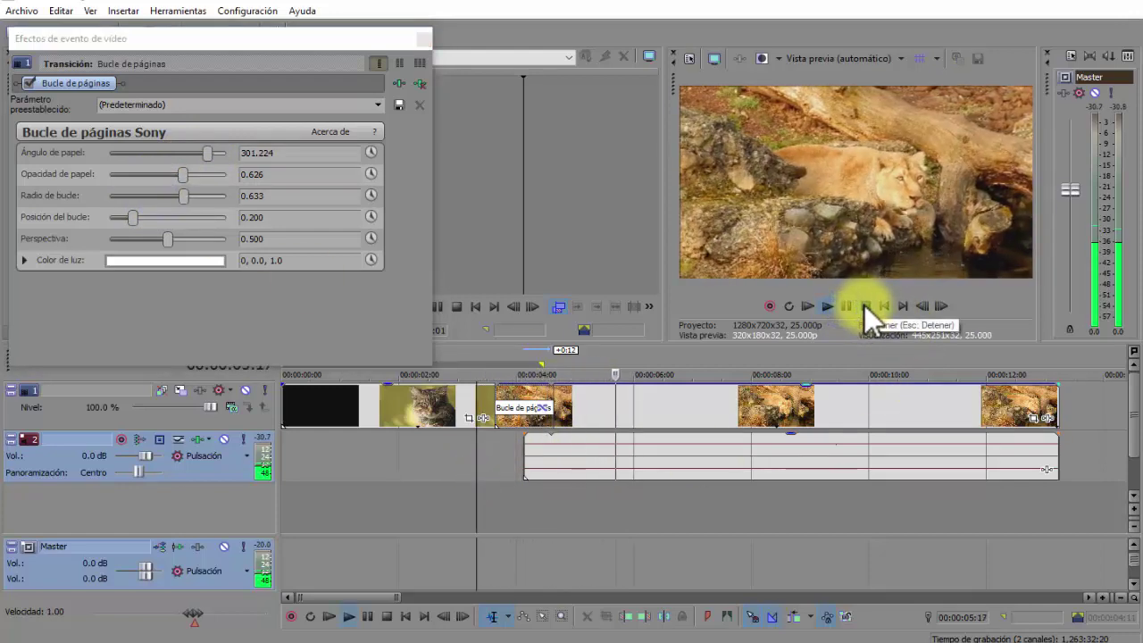
pyautogui.click(865, 306)
pyautogui.click(423, 40)
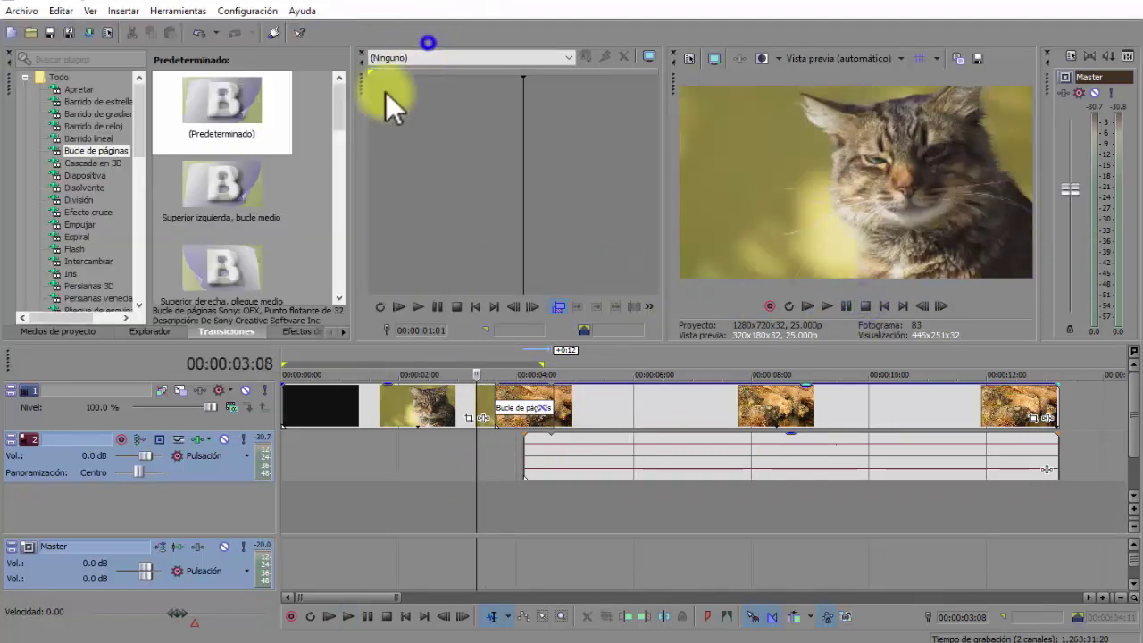
# Look through the presets of the División transition in the library
pyautogui.click(89, 203)
pyautogui.moveTo(345, 106); pyautogui.dragTo(350, 132)
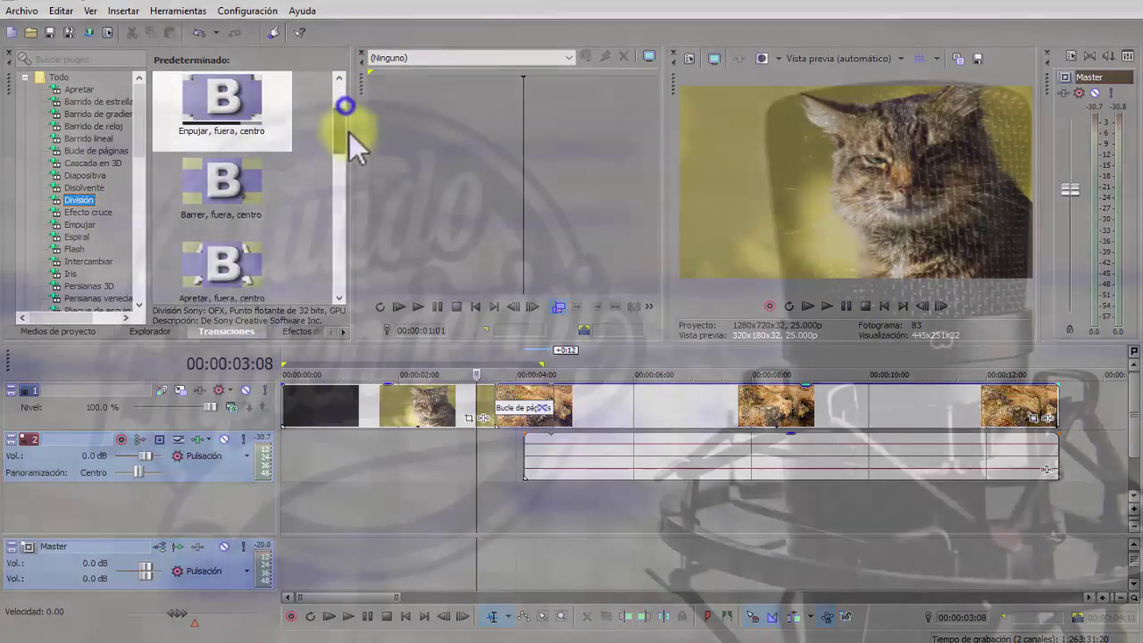